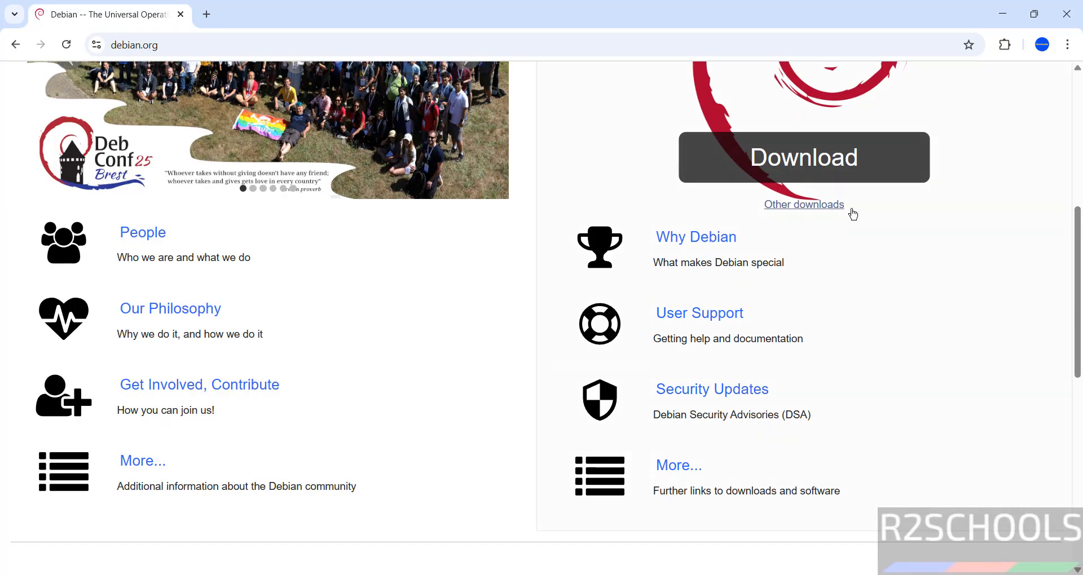
Follow Other downloads and Download mirrors to reach the stable 13.2.0 CD/USB and DVD/USB image links.
click(812, 208)
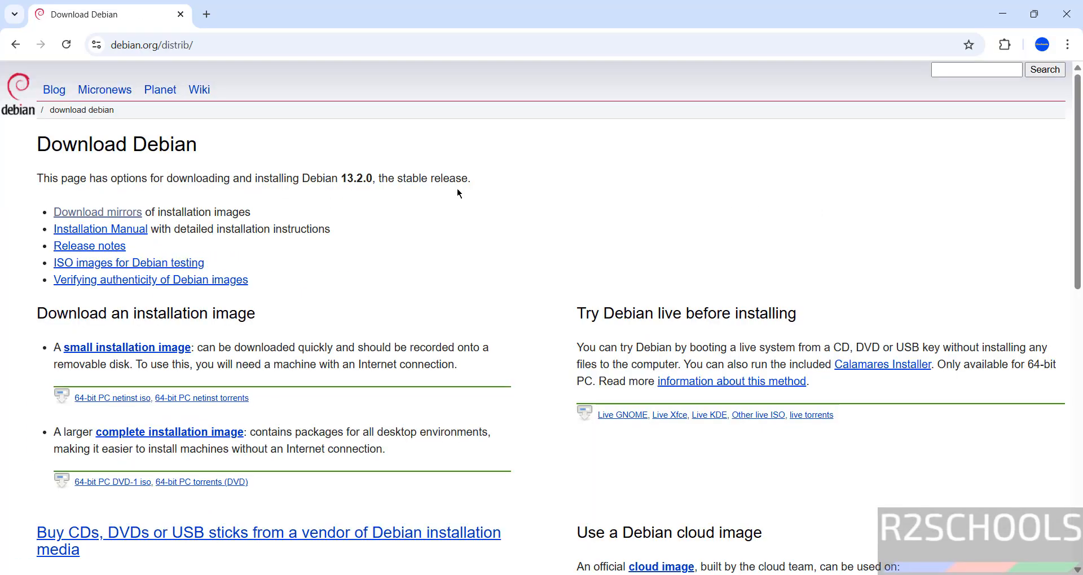
click(122, 217)
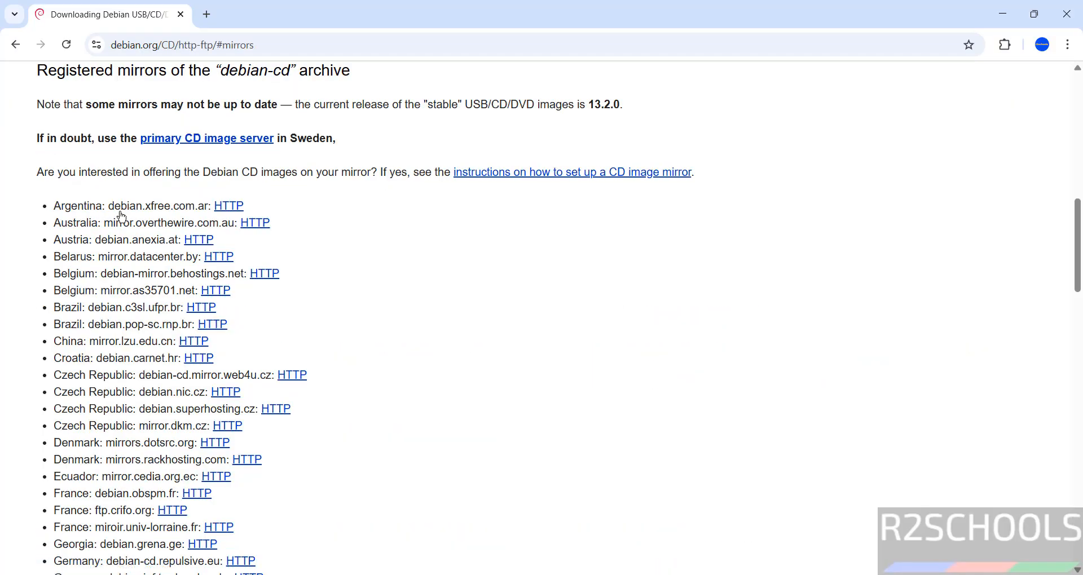
click(1077, 130)
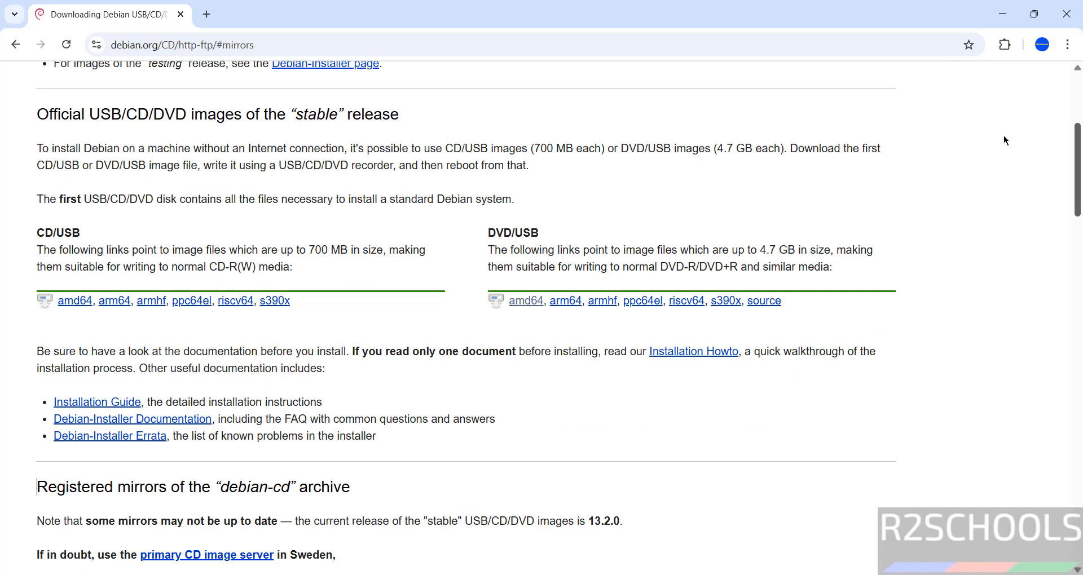
scroll(992, 156, down, 3)
scroll(993, 152, up, 1)
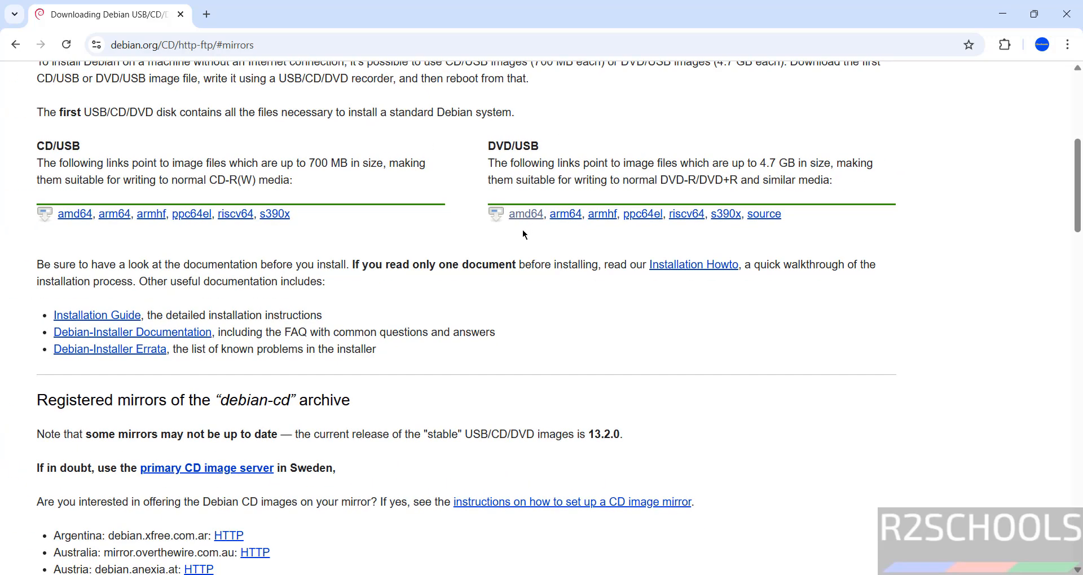
Download debian-13.2.0-amd64-DVD-1.iso (3.7 GB) from the amd64 DVD directory and view the download history.
click(529, 220)
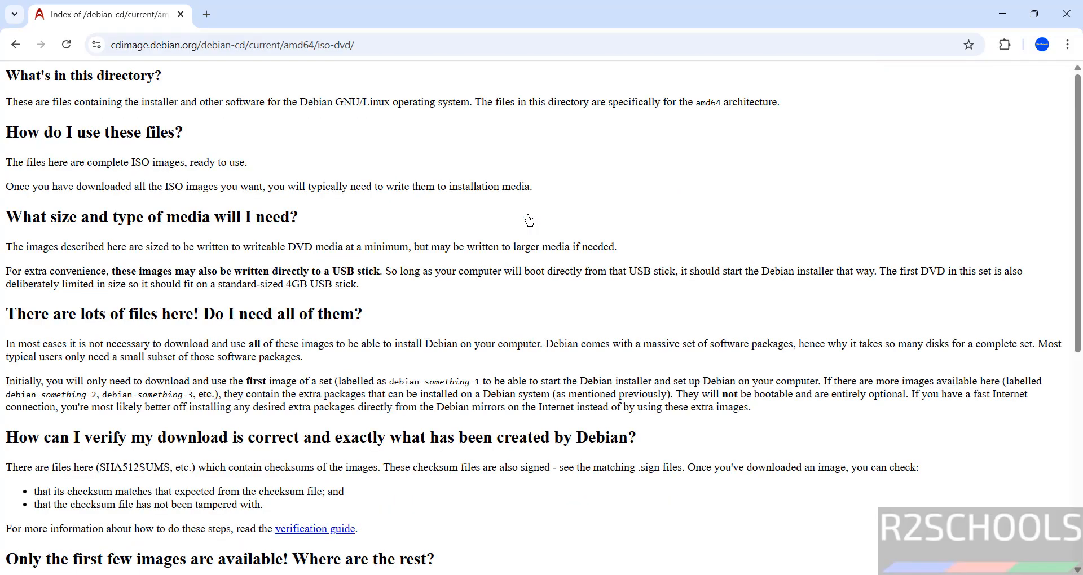
scroll(407, 476, down, 7)
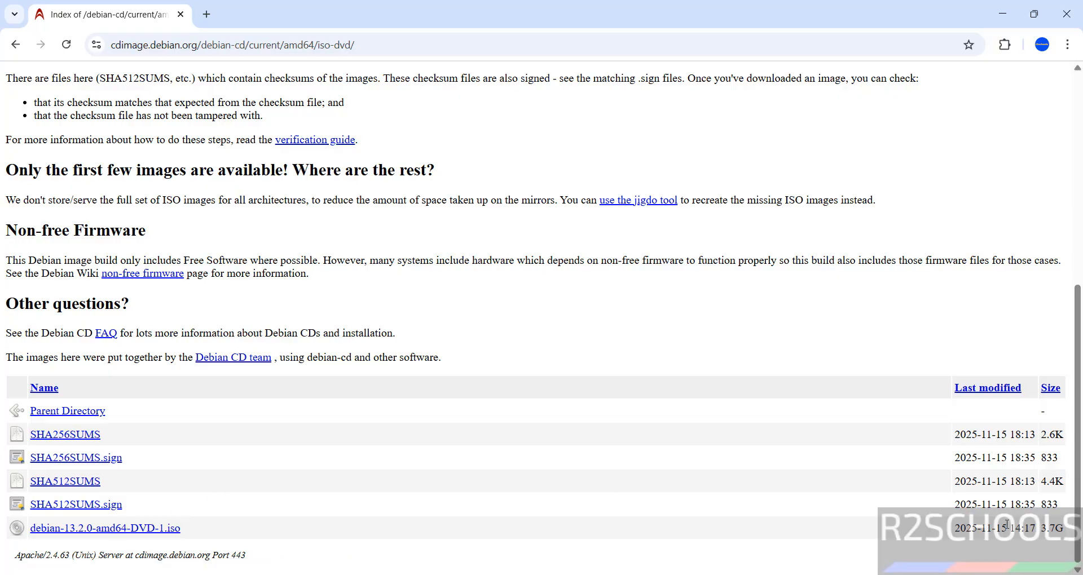
click(113, 528)
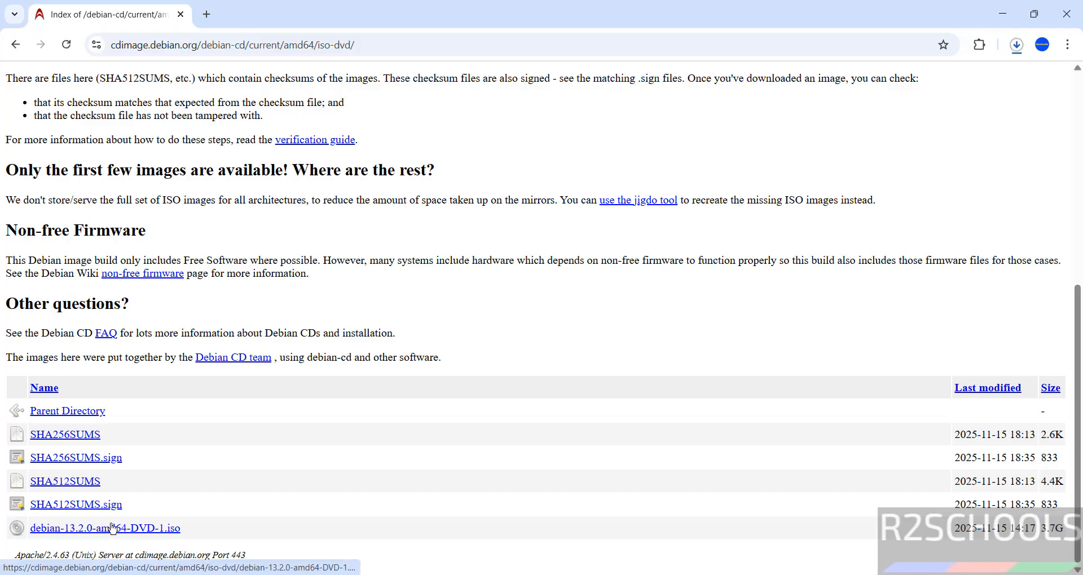
key(ctrl+j)
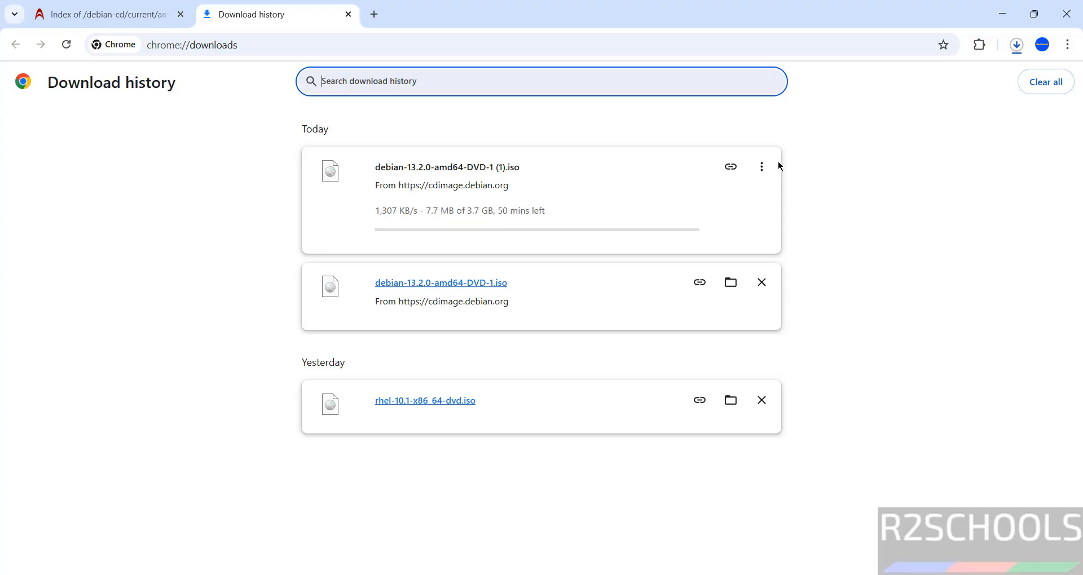
Cancel the duplicate debian-13.2.0-amd64-DVD-1 (1).iso download and clear it from the list.
click(760, 167)
click(732, 199)
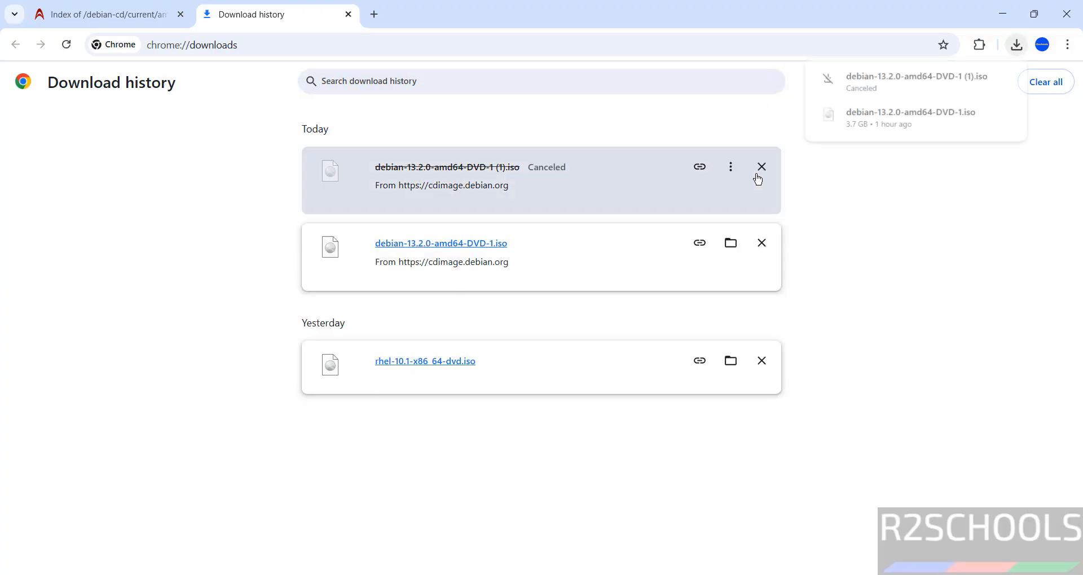
click(761, 167)
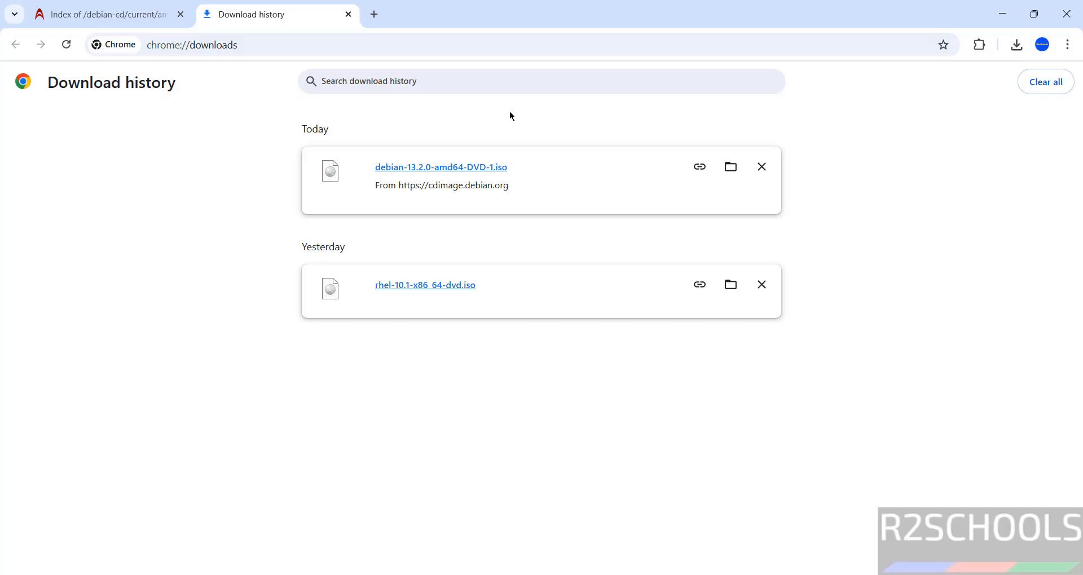
Launch Oracle VirtualBox Manager by searching 'virtual' in the Windows Start menu.
key(super)
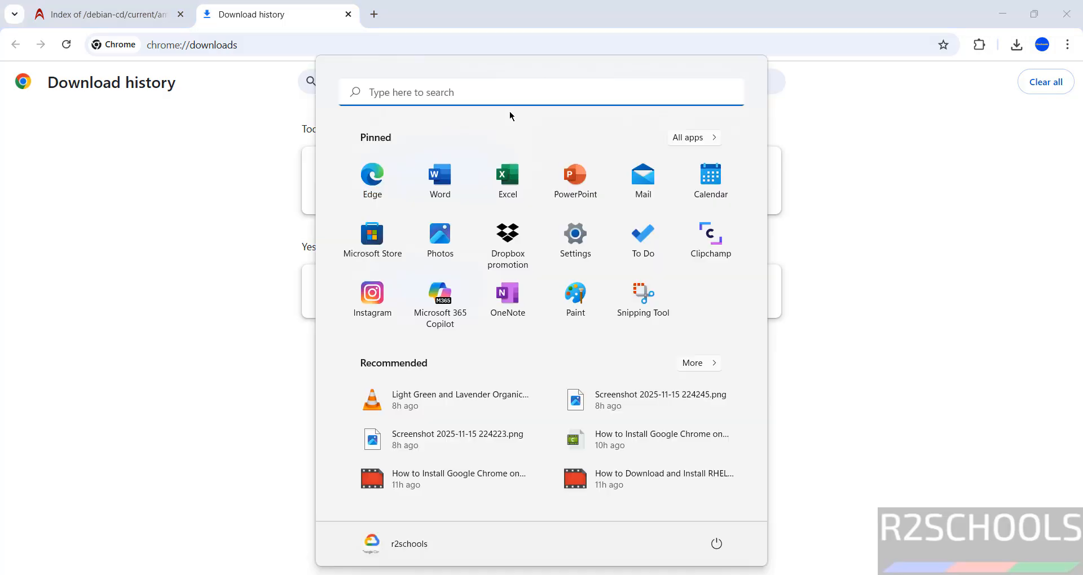
text(virtual)
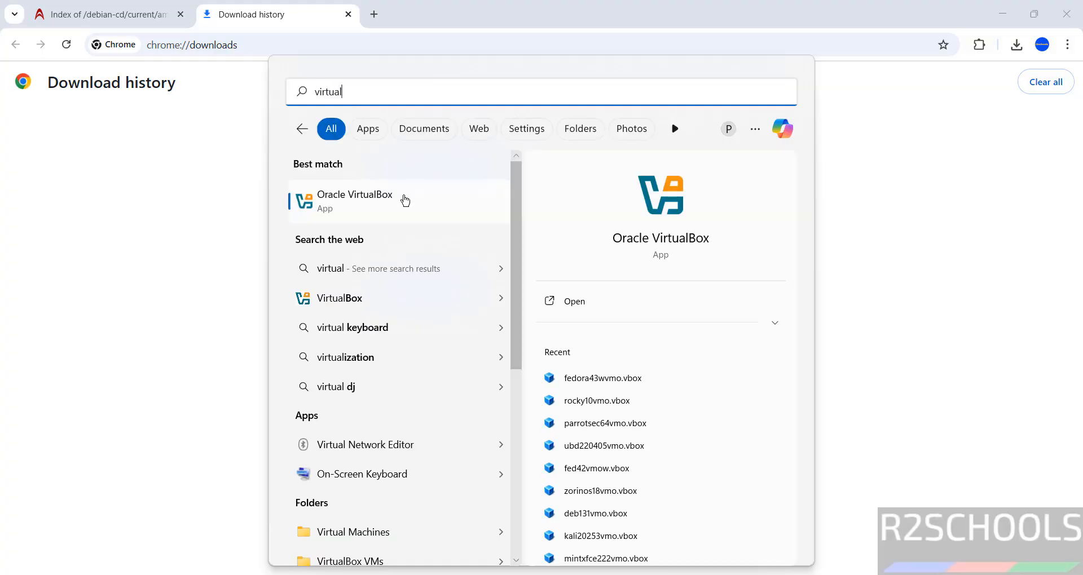
click(377, 210)
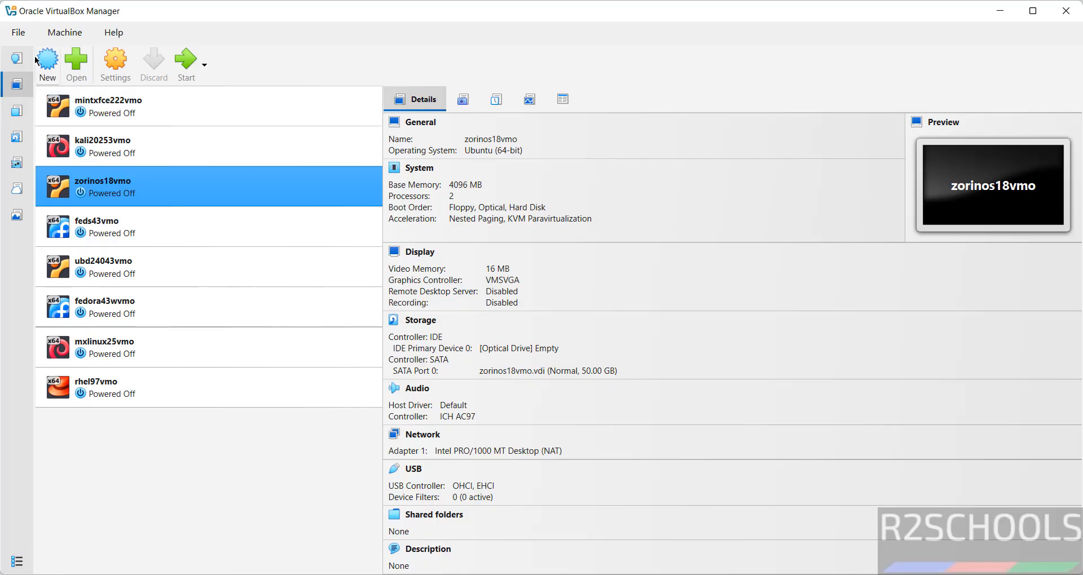
click(65, 35)
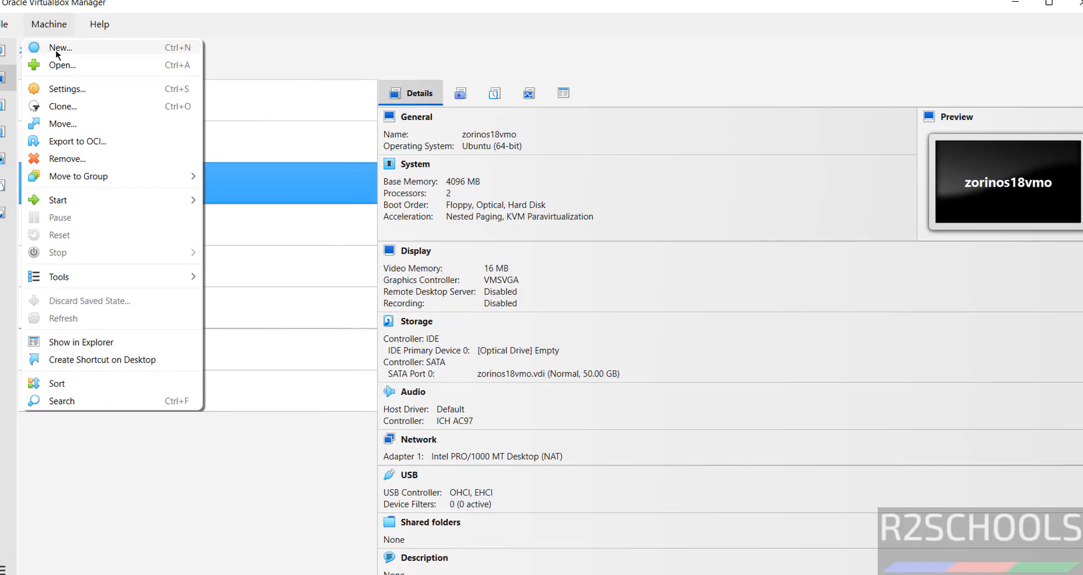
Create a new virtual machine named debian132vmo.
click(72, 59)
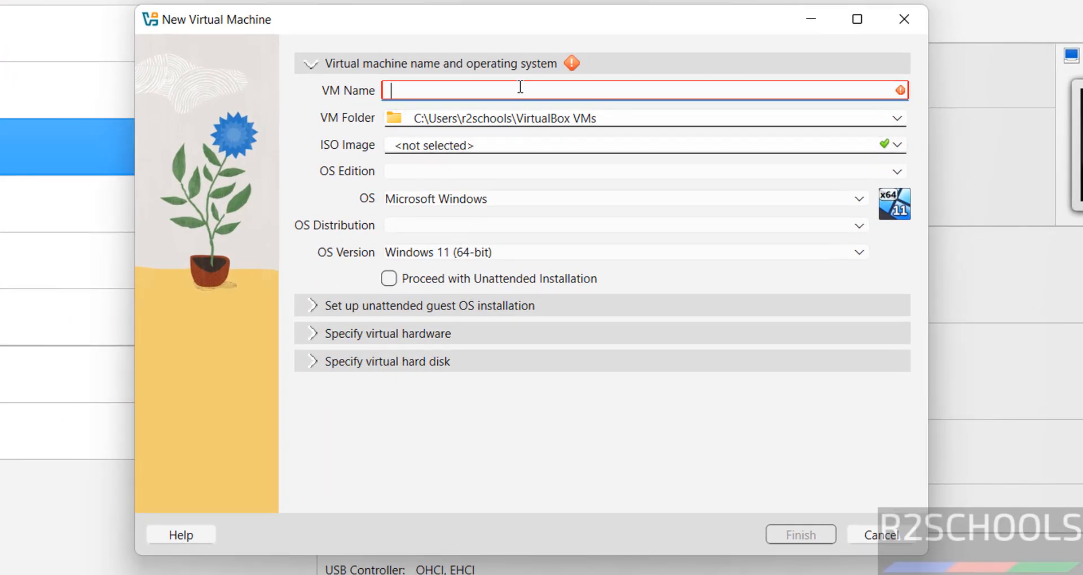
text(deb)
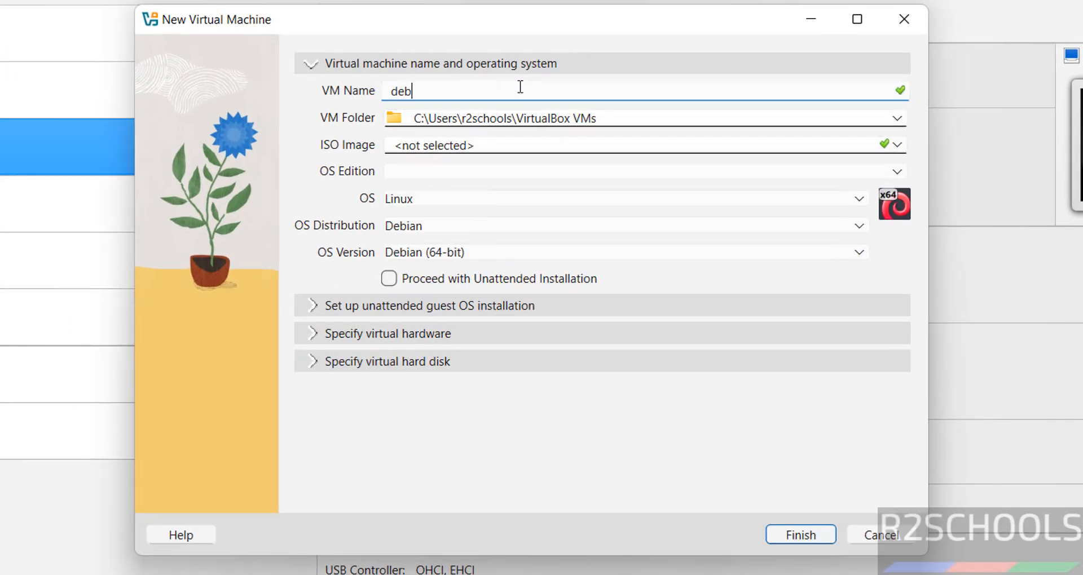
text(ian132vmo)
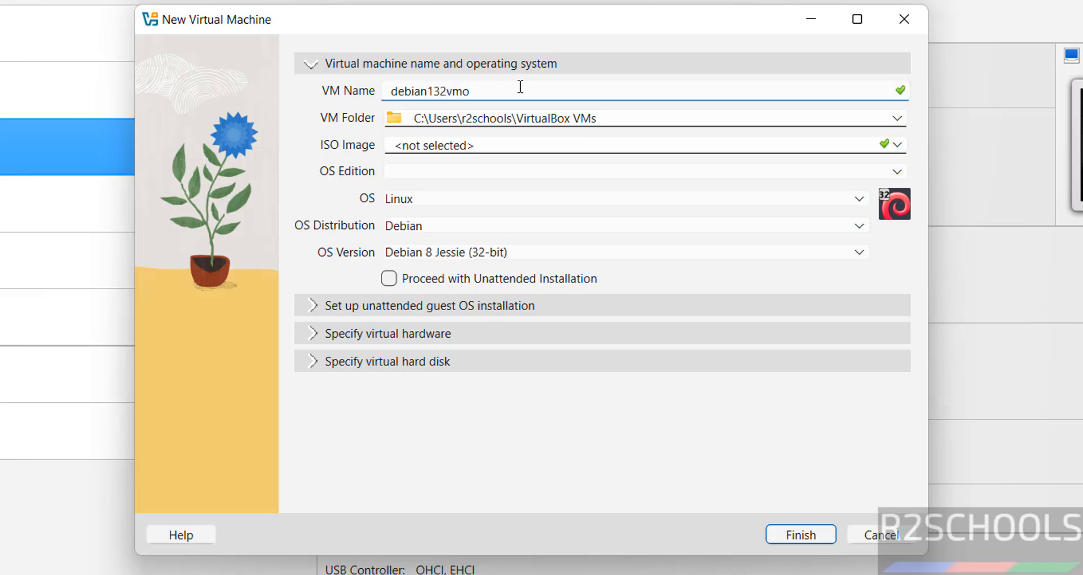
key(shift+Home)
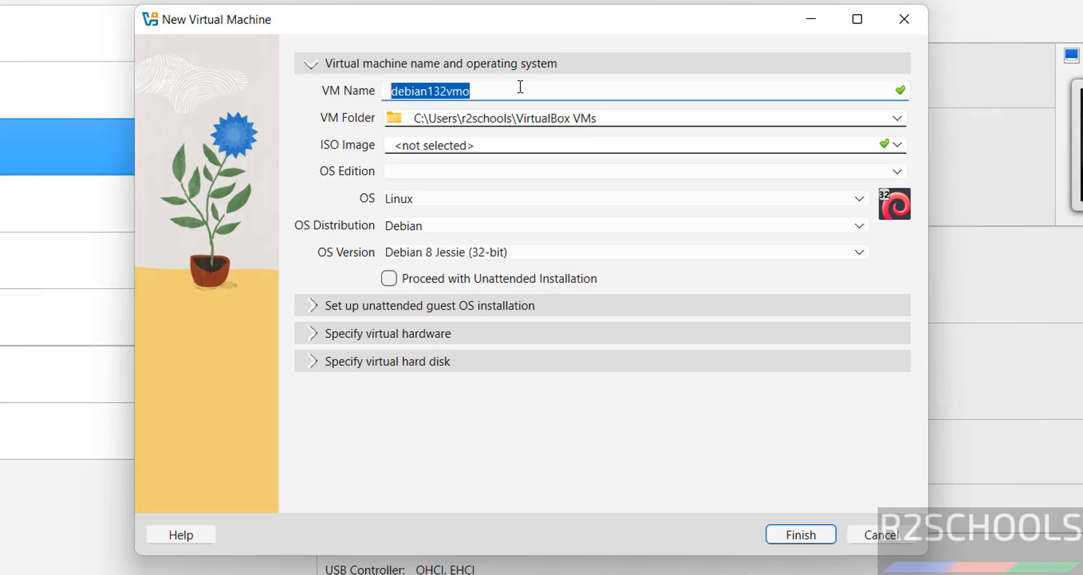
Set the VM folder to E:\VMS on the One Touch (E:) drive.
click(899, 120)
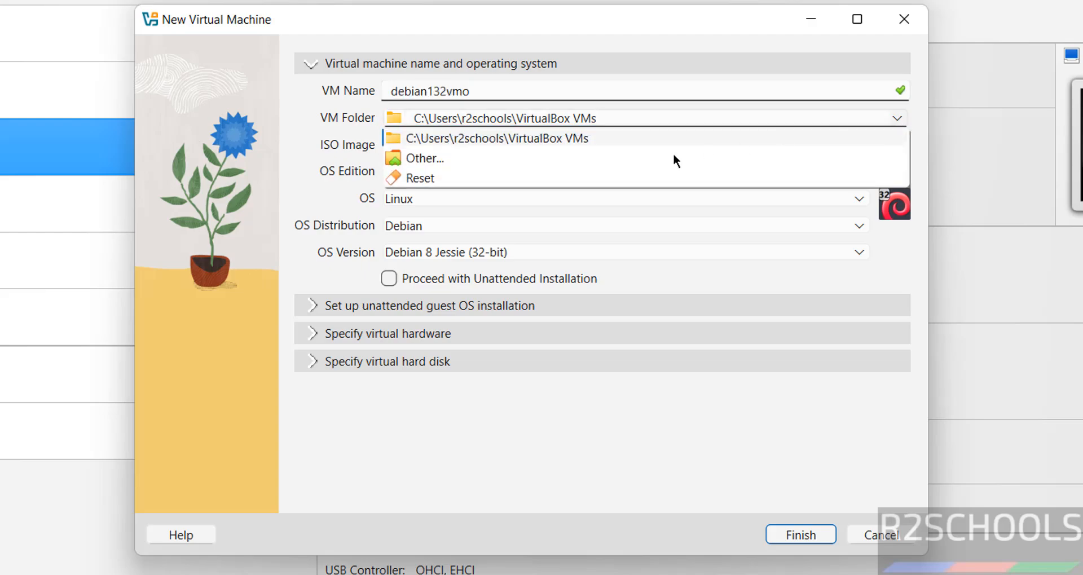
click(582, 160)
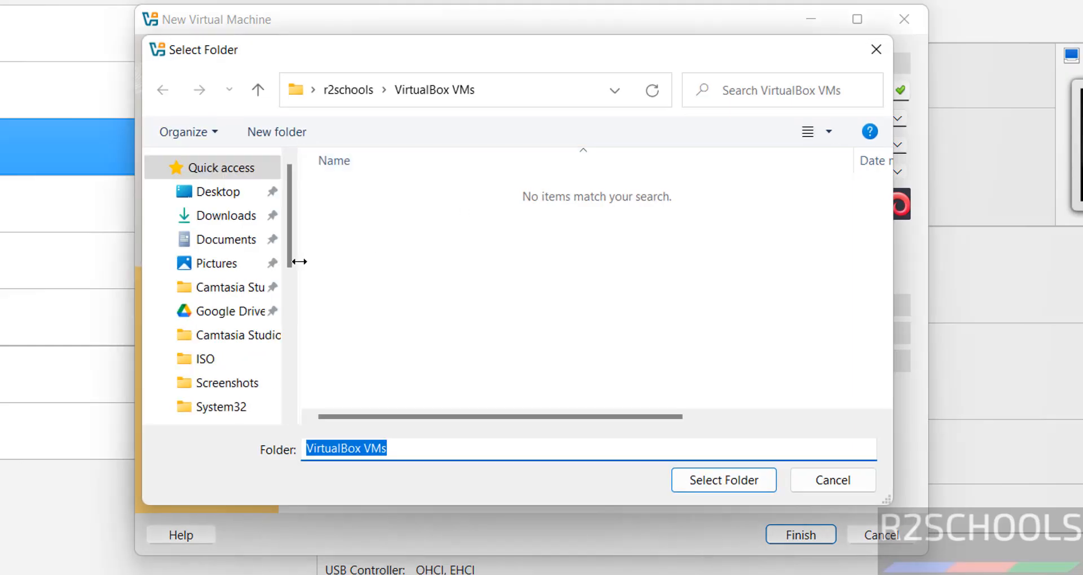
click(291, 341)
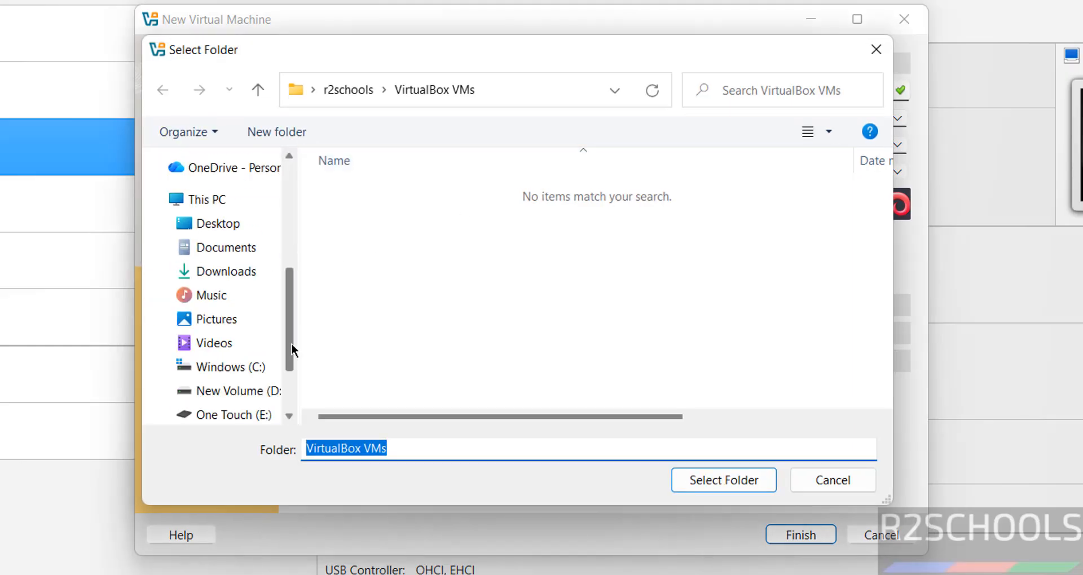
click(243, 417)
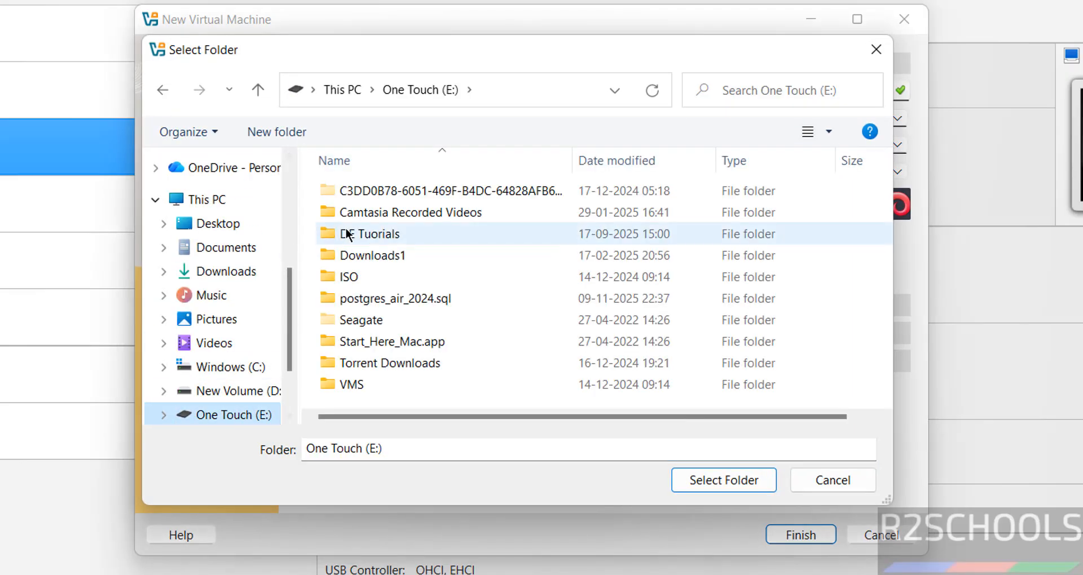
double_click(357, 384)
click(701, 479)
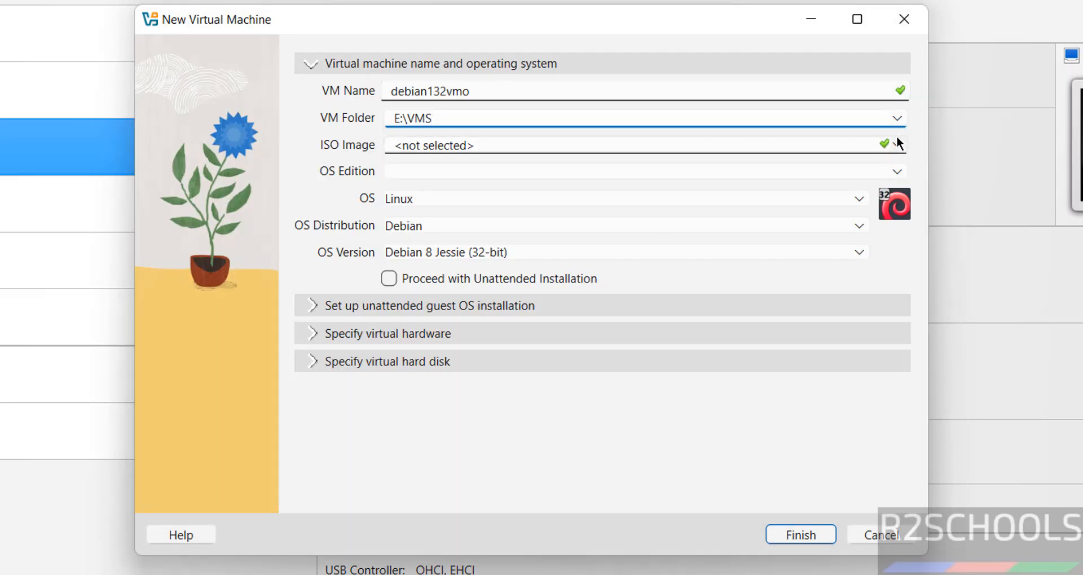
click(897, 144)
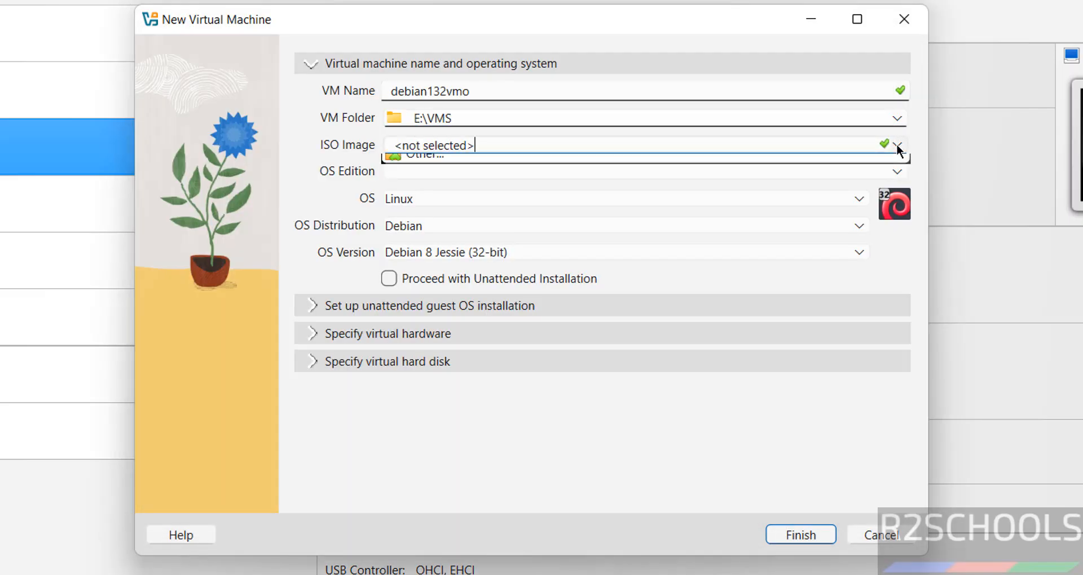
Attach debian-13.2.0-amd64-DVD-1.iso from Downloads and disable Proceed with Unattended Installation.
click(561, 188)
click(441, 212)
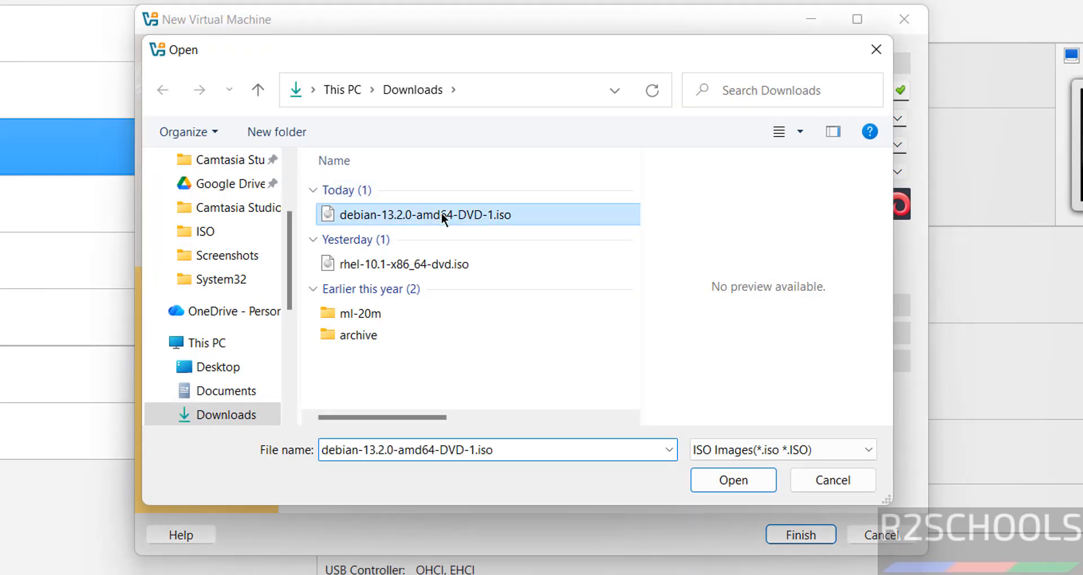
click(739, 484)
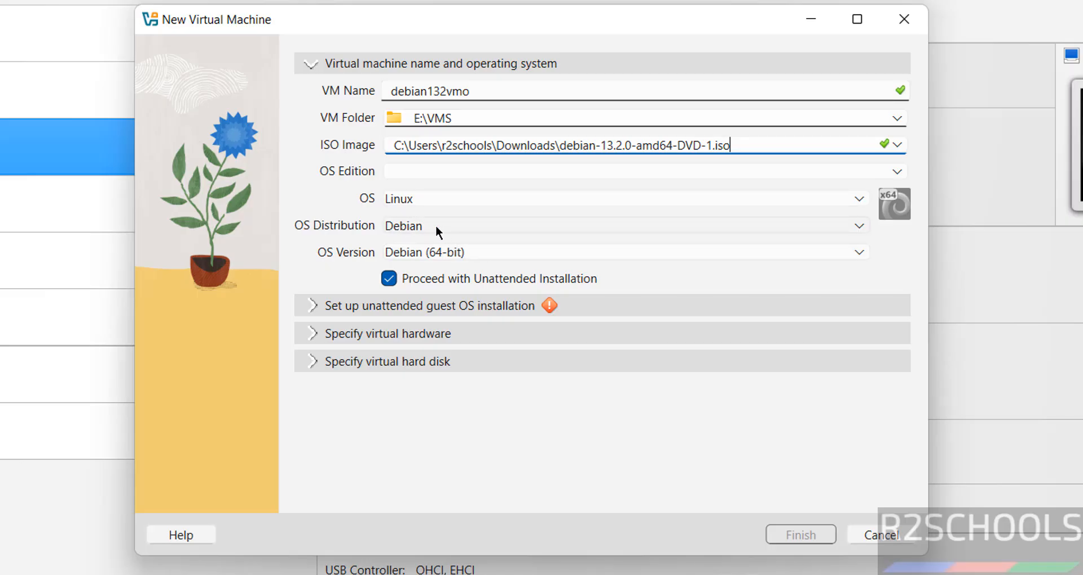
click(393, 278)
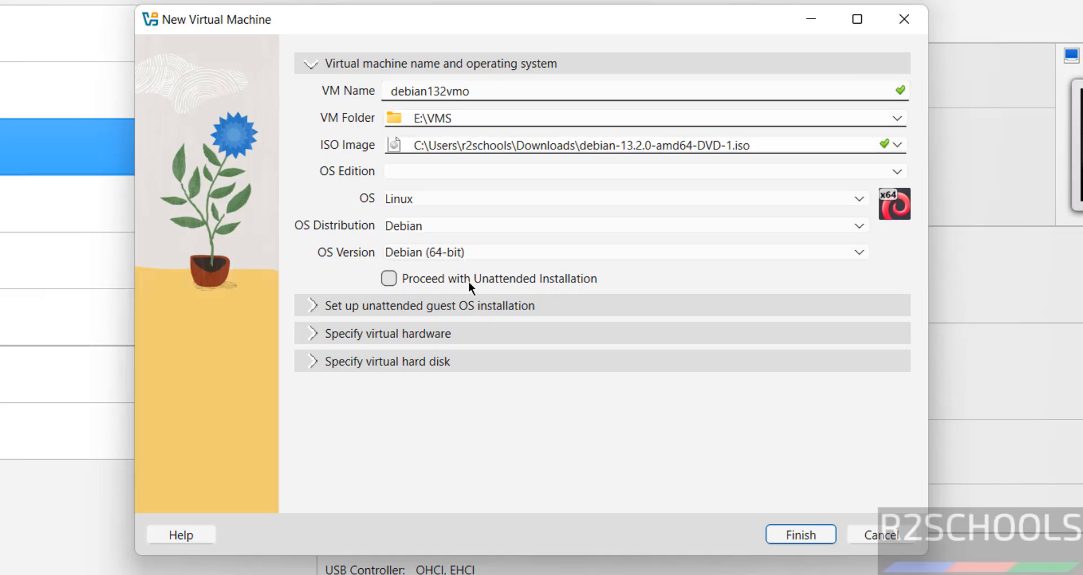
Set Base Memory to 4096 MB, CPUs to 2 and the virtual disk to 50 GB, then finish.
click(441, 338)
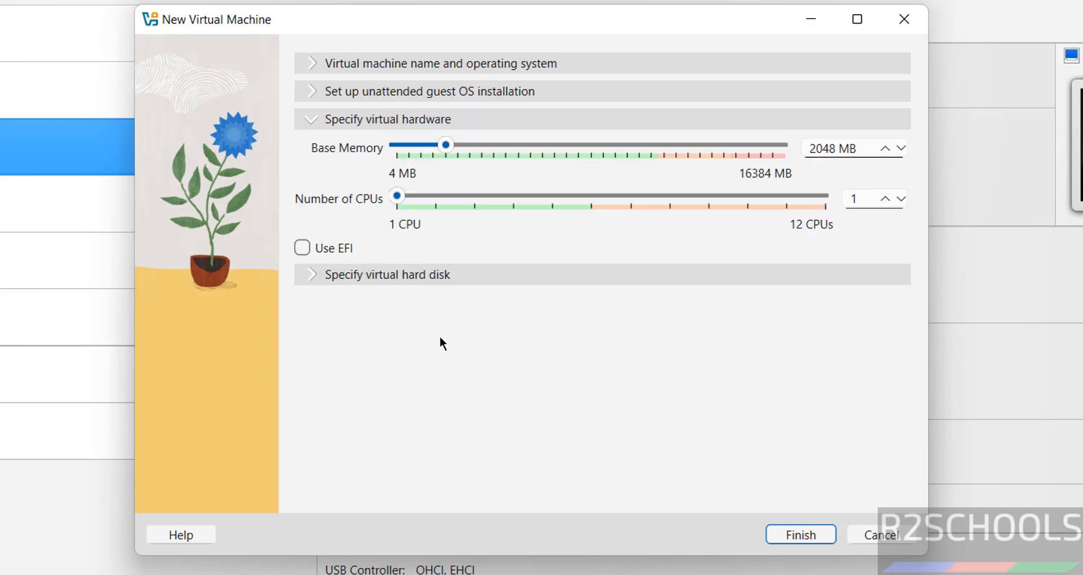
double_click(826, 149)
text(4096)
key(Tab)
text(2)
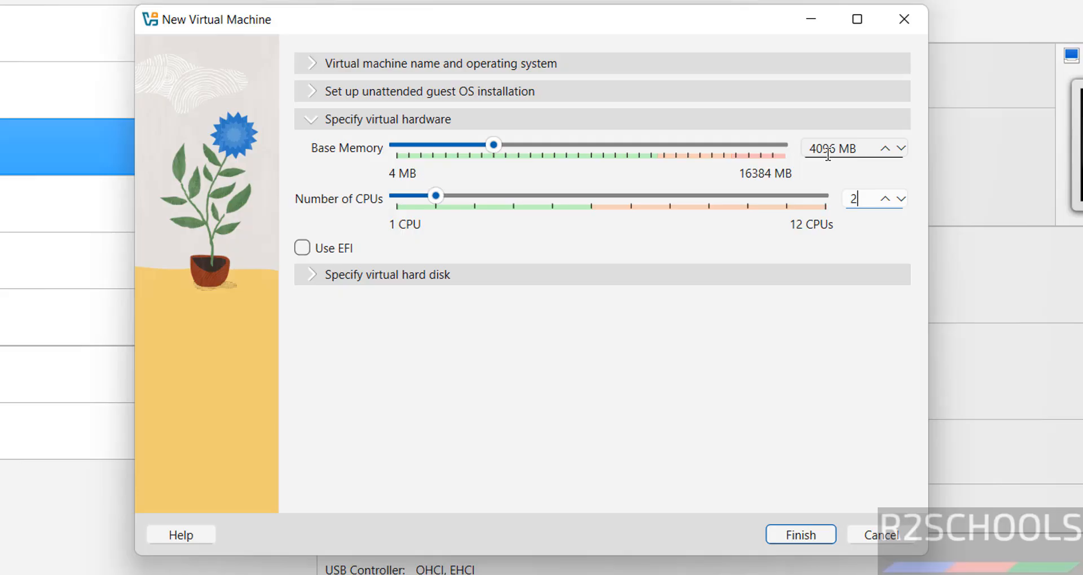
click(574, 276)
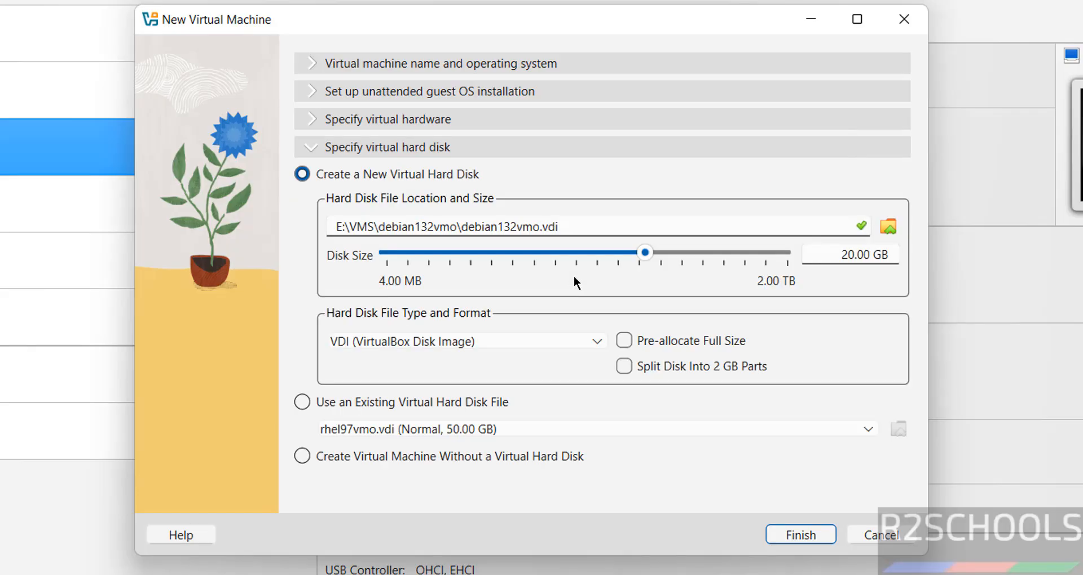
double_click(838, 255)
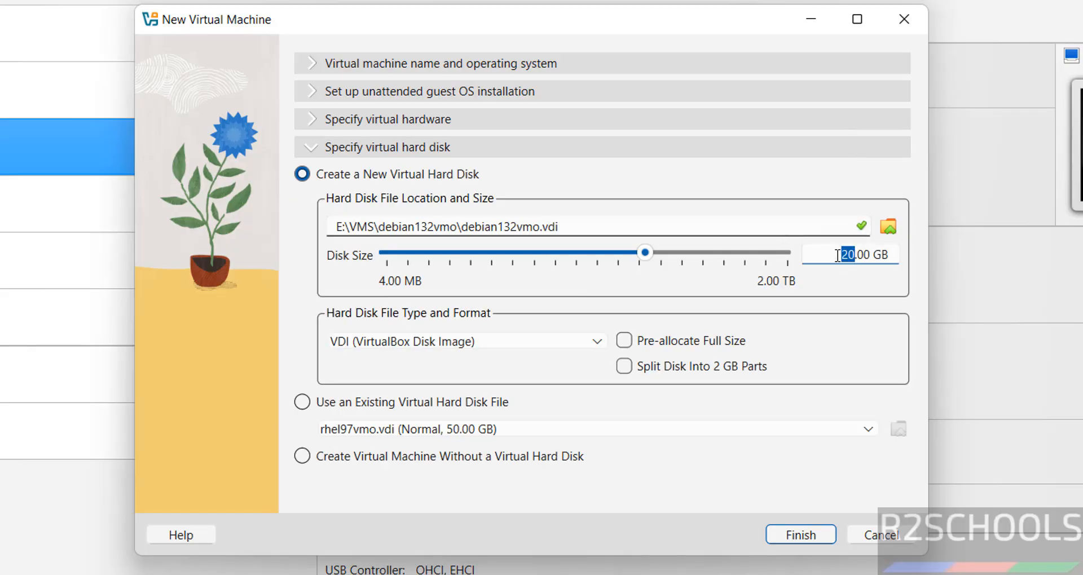
text(50)
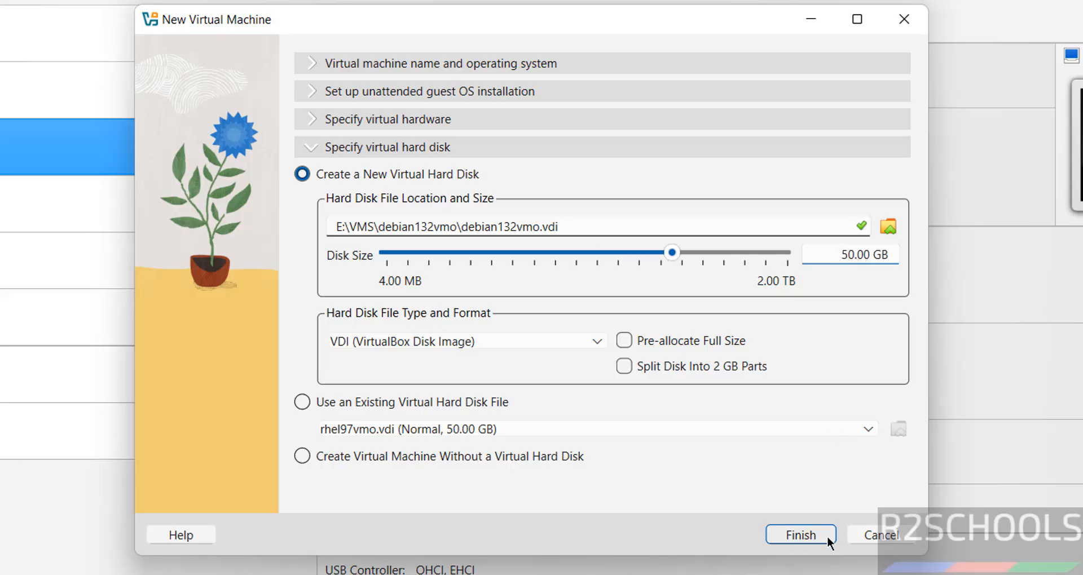
click(801, 535)
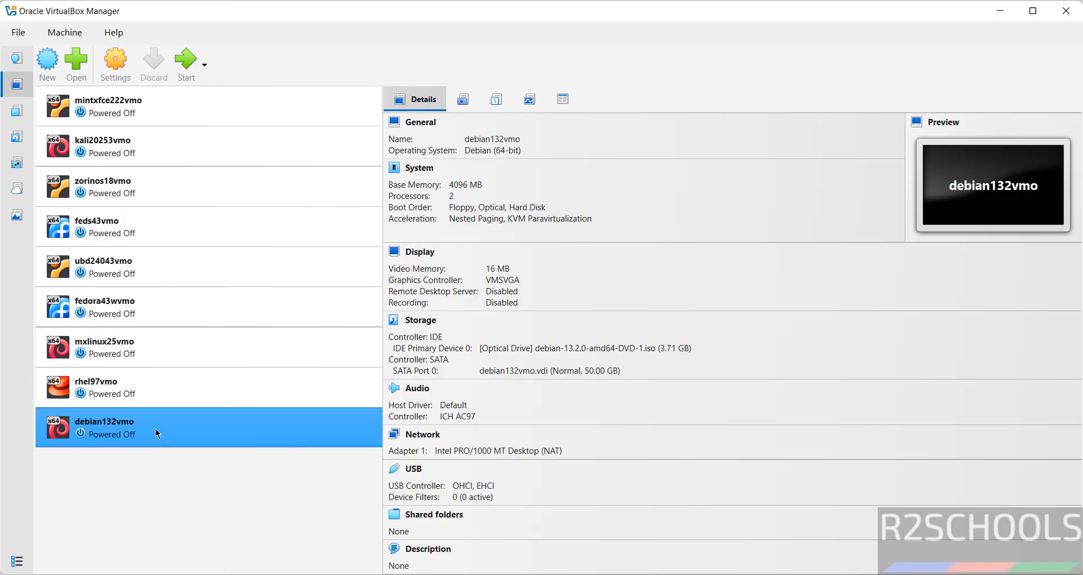
Boot the debian132vmo machine using the toolbar's Start button.
right_click(155, 429)
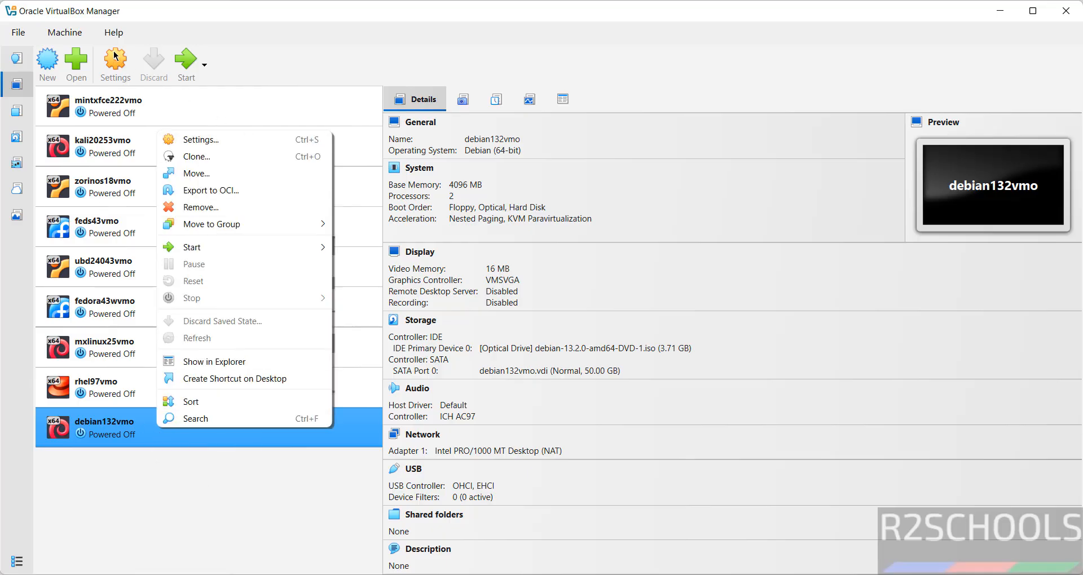
click(78, 42)
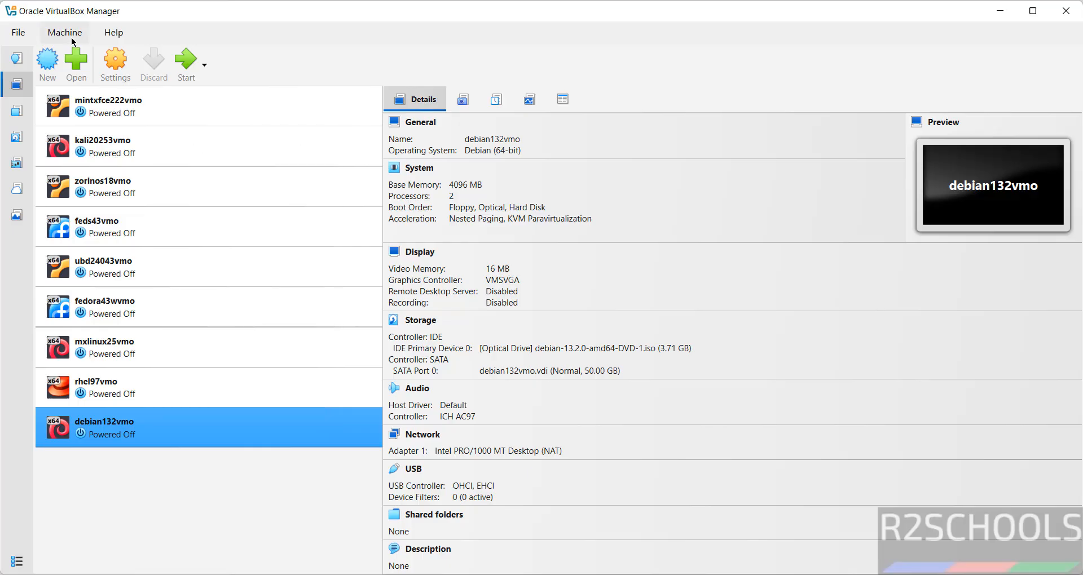
click(72, 38)
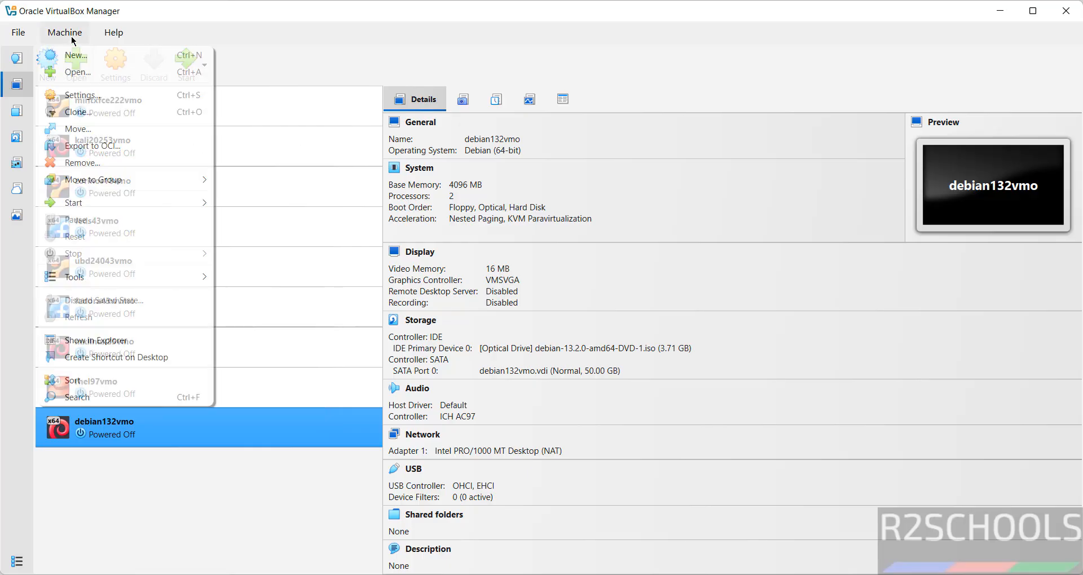
click(418, 35)
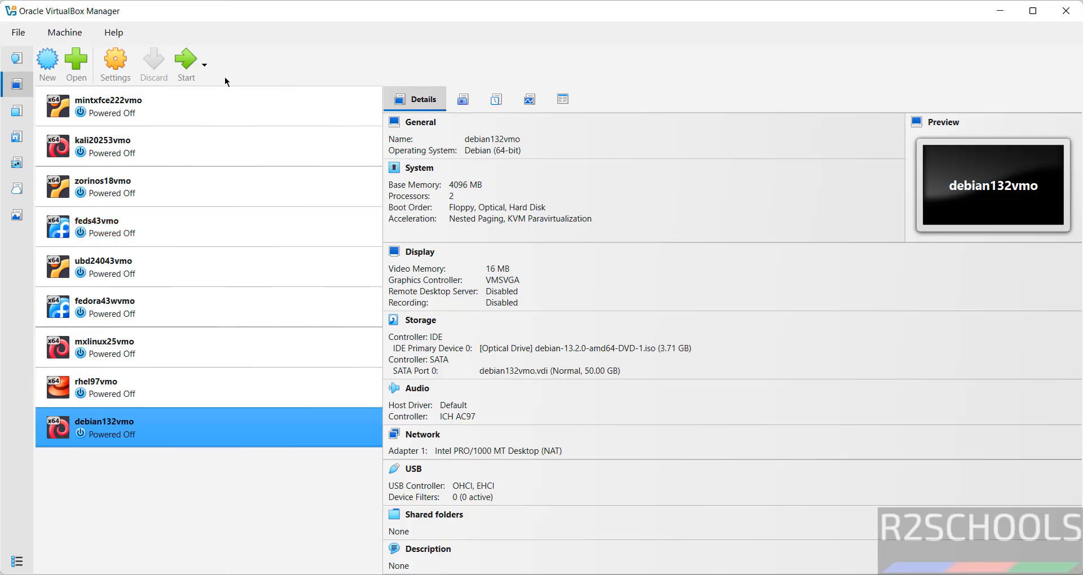
click(188, 69)
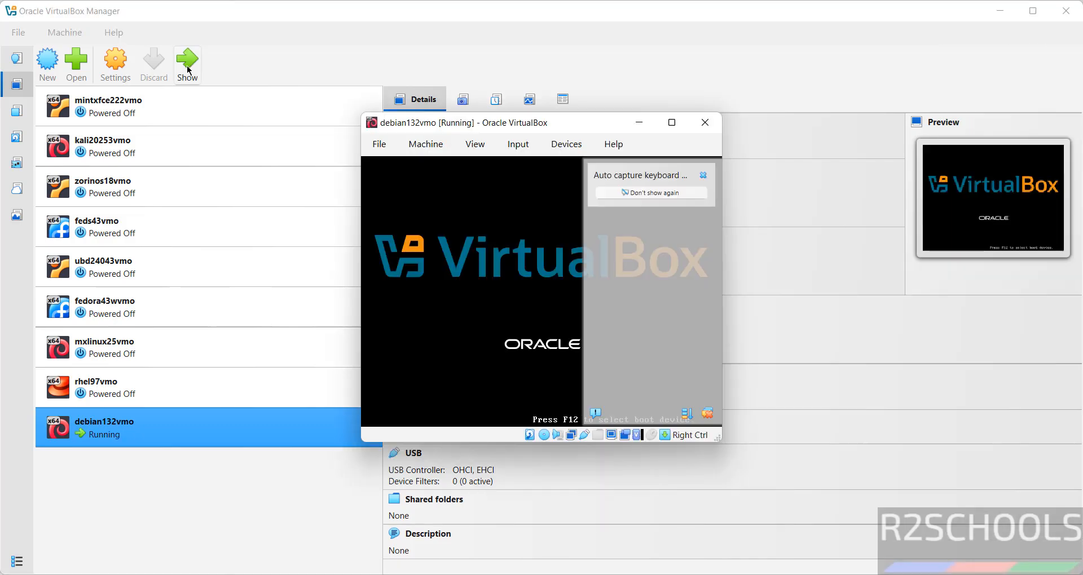
Choose Graphical install from the boot menu and keep English as the installer language.
key(Down)
key(Up)
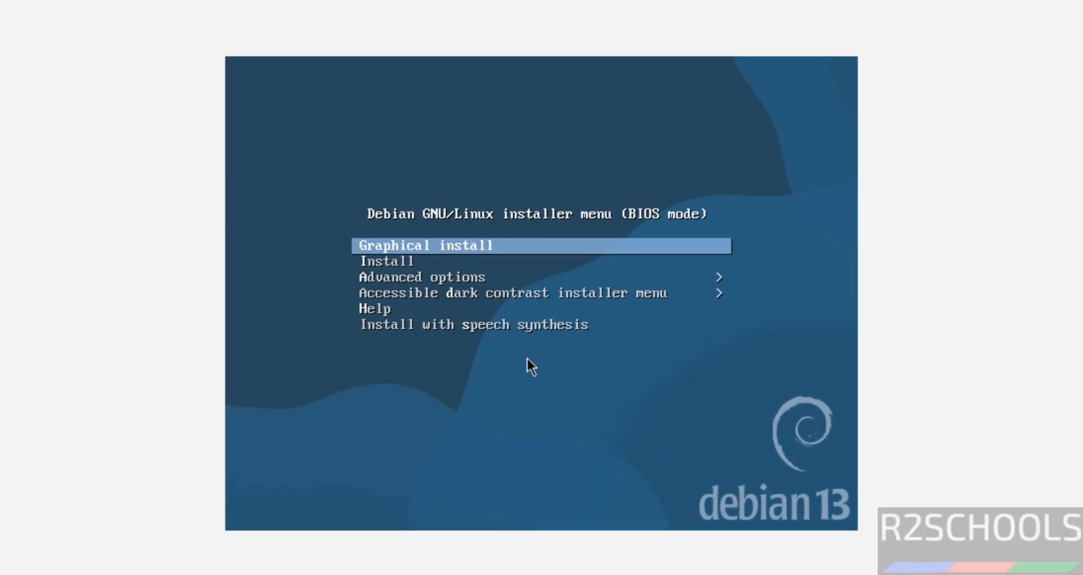
key(Return)
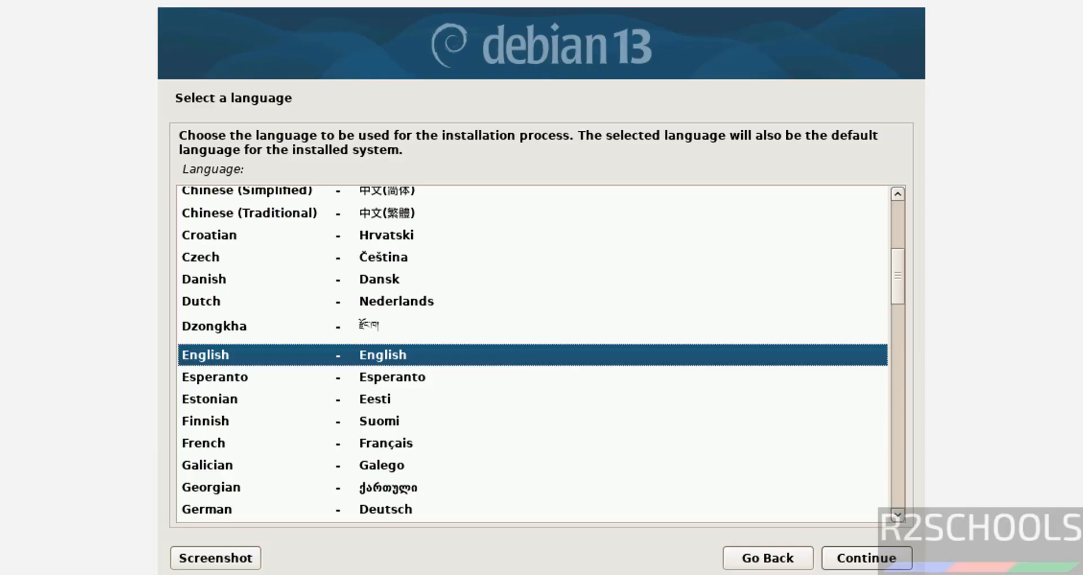
click(881, 566)
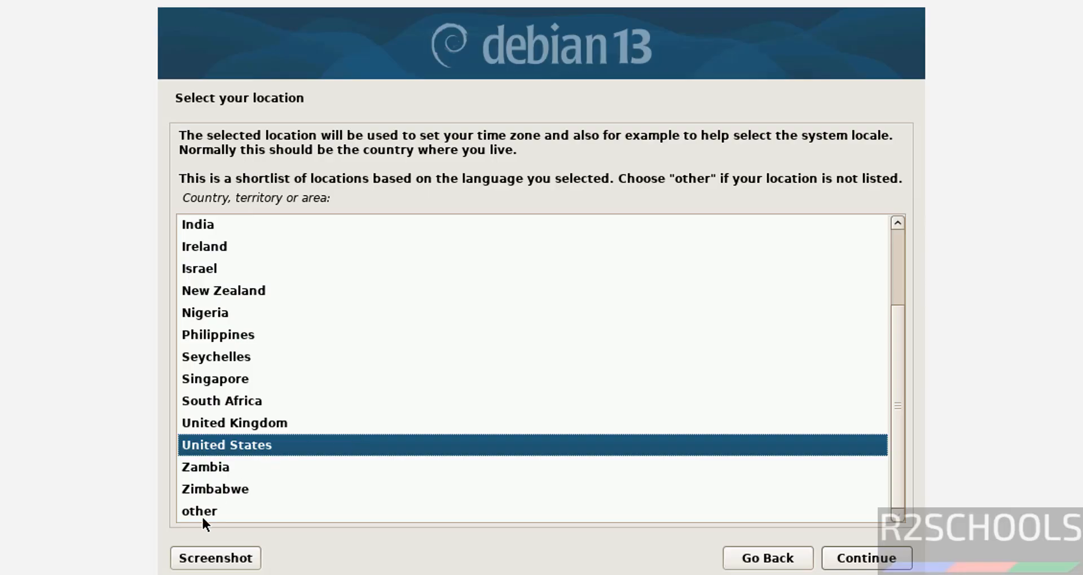
Confirm United States location and American English keyboard, enter hostname db132vm, skip the domain name.
click(852, 561)
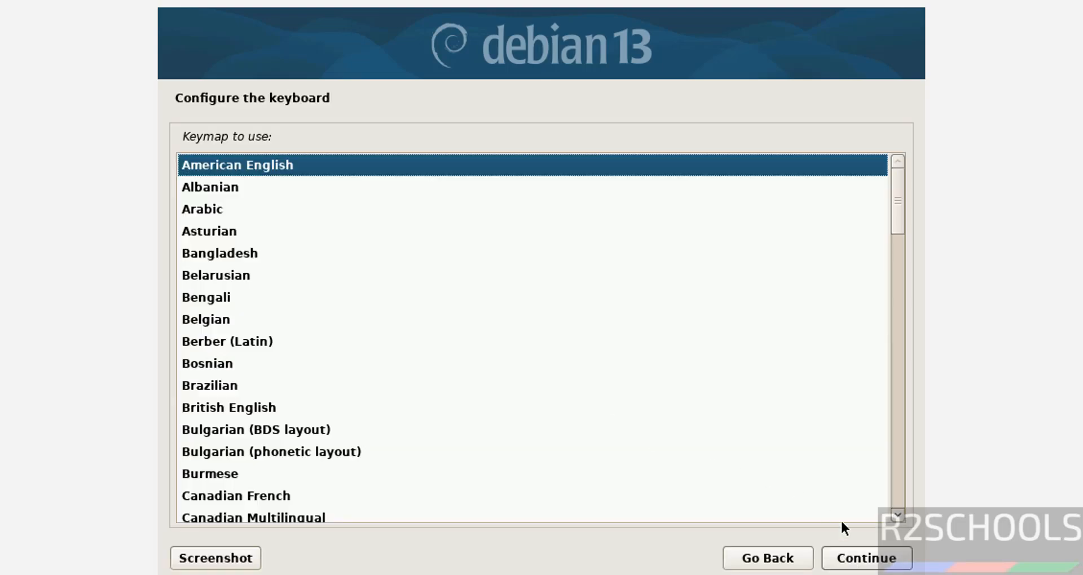
click(884, 562)
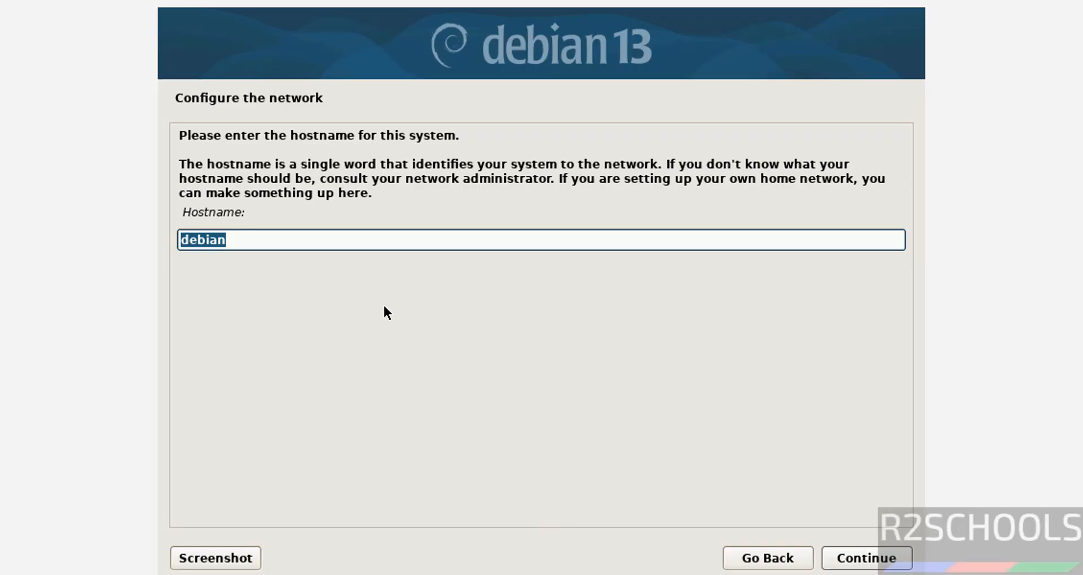
text(db132vm)
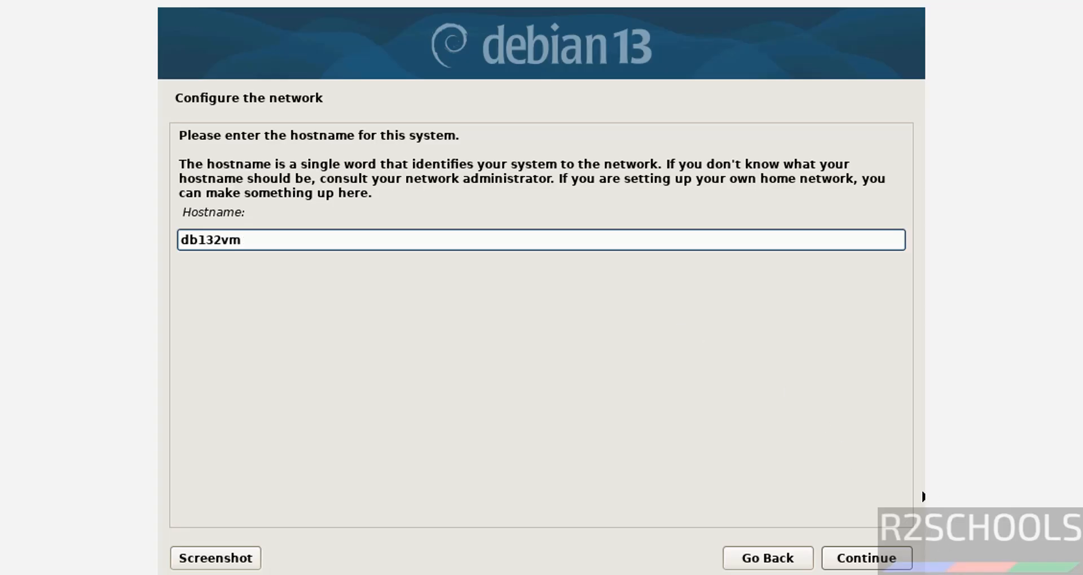
click(887, 552)
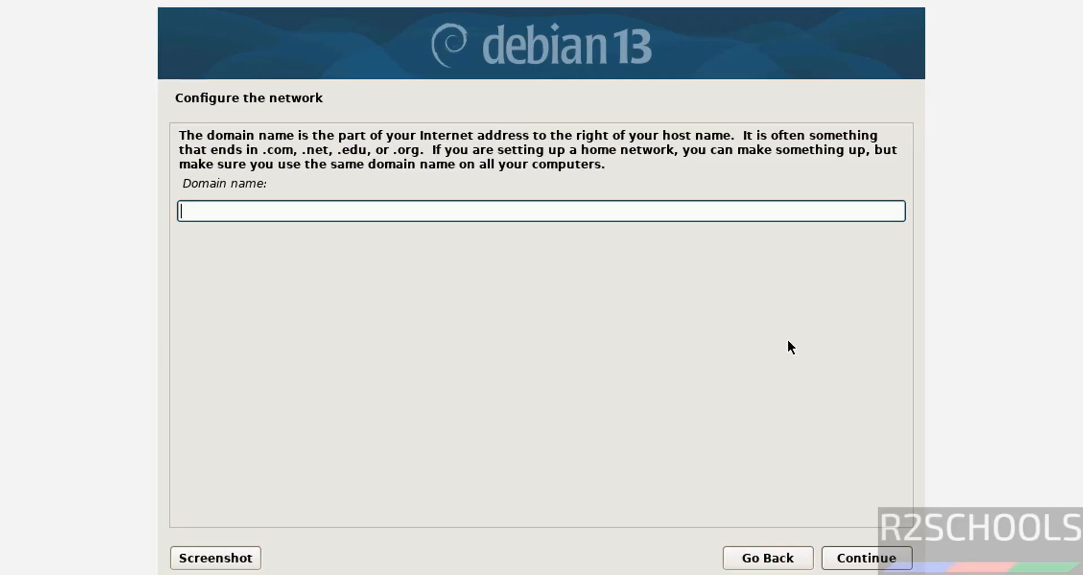
click(860, 558)
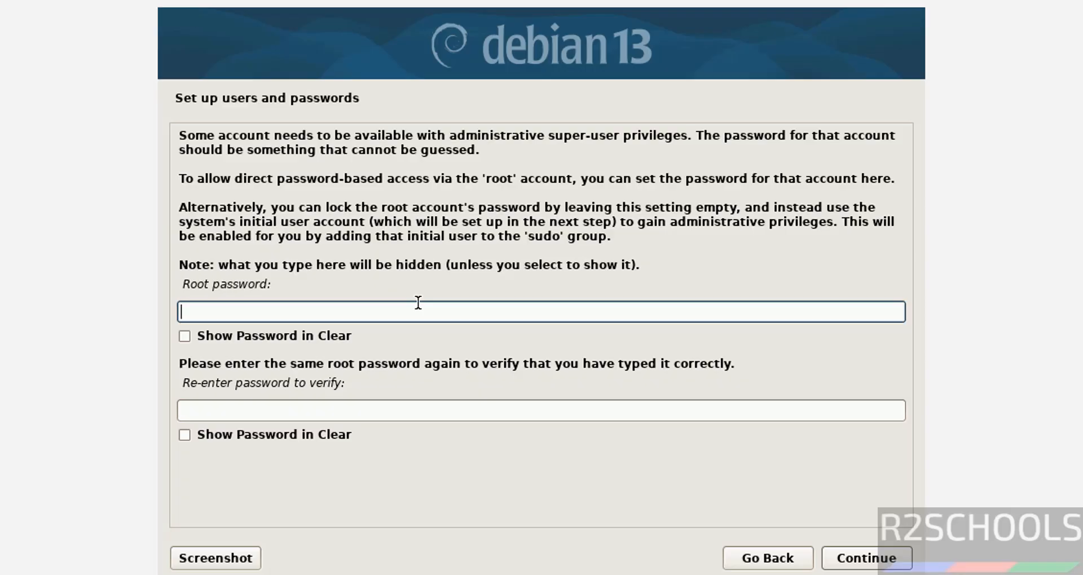
Enter and confirm the root password.
text(admin@123)
key(Tab)
key(Tab)
text(admin@12)
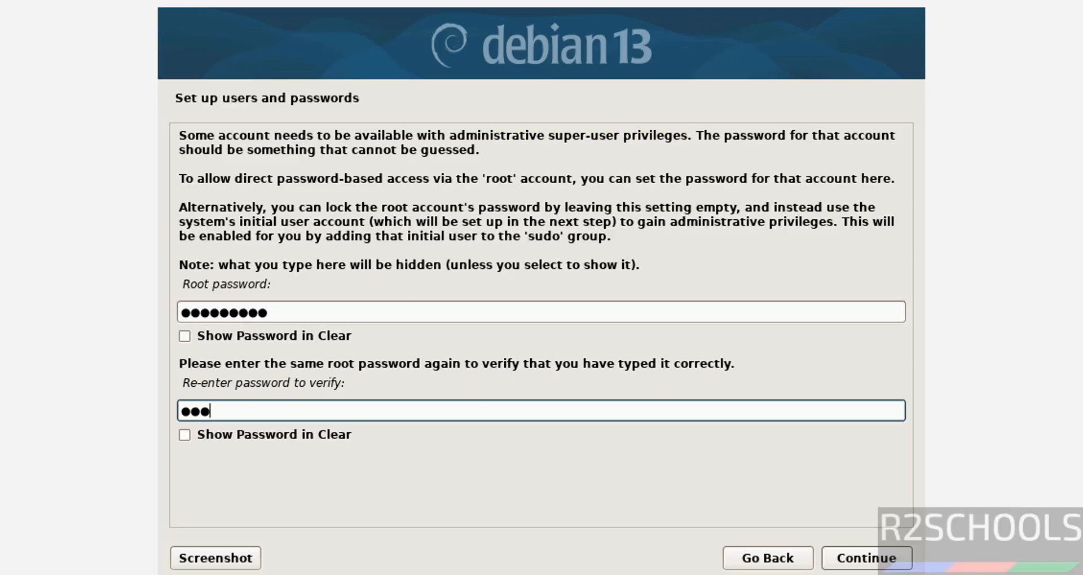
text(3)
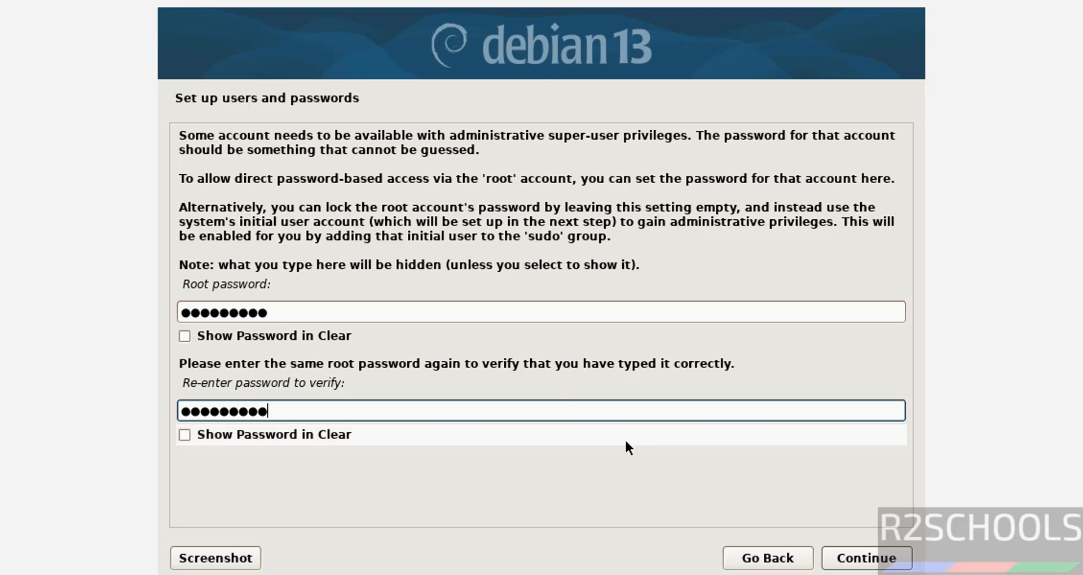
click(867, 551)
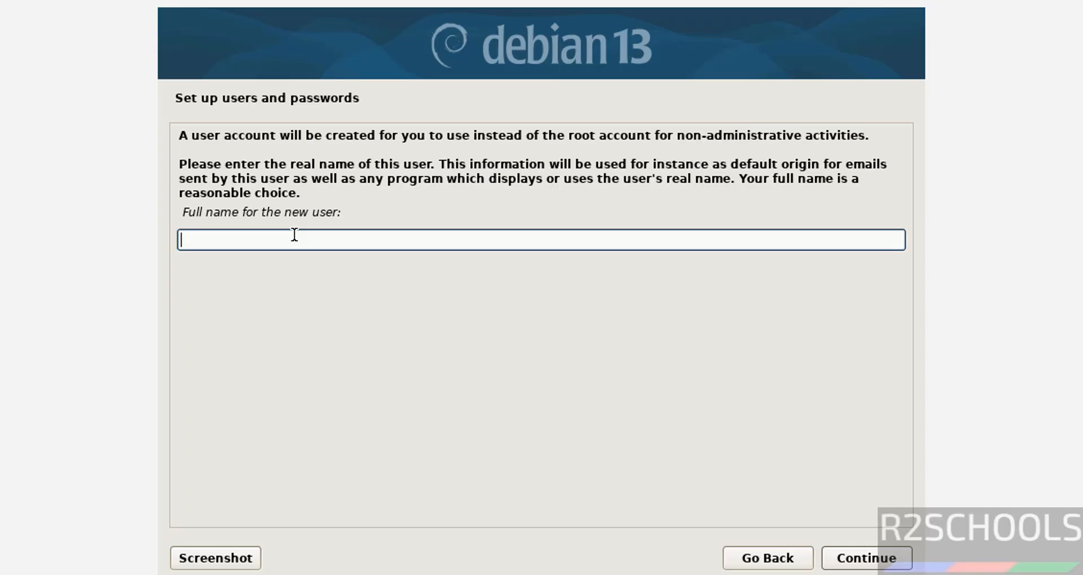
Enter the new user's full name and accept the suggested username.
text(r2schools)
key(Tab)
key(Tab)
key(Tab)
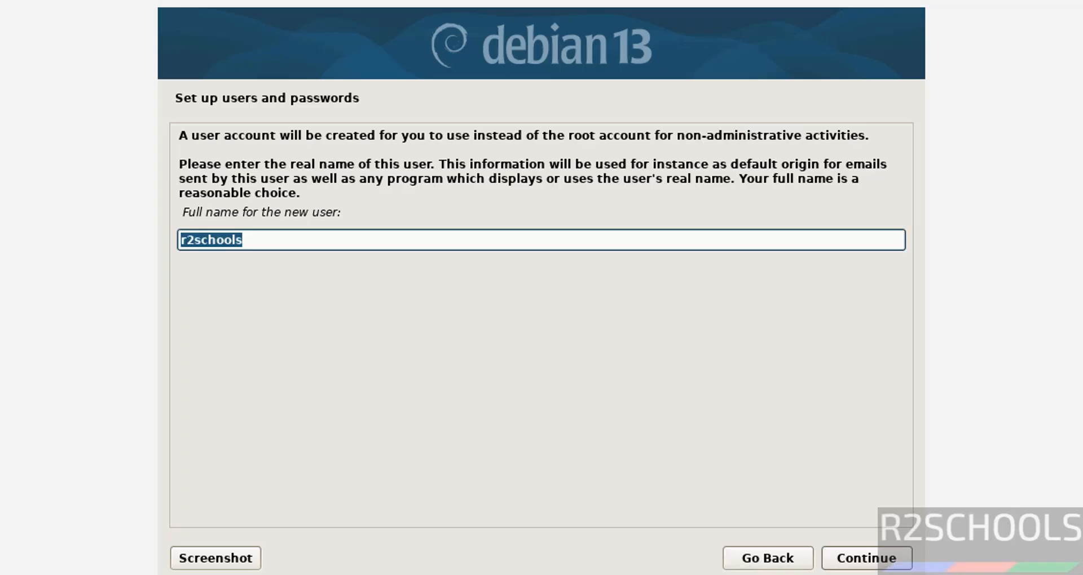
key(Tab)
key(Tab)
key(Tab)
key(Tab)
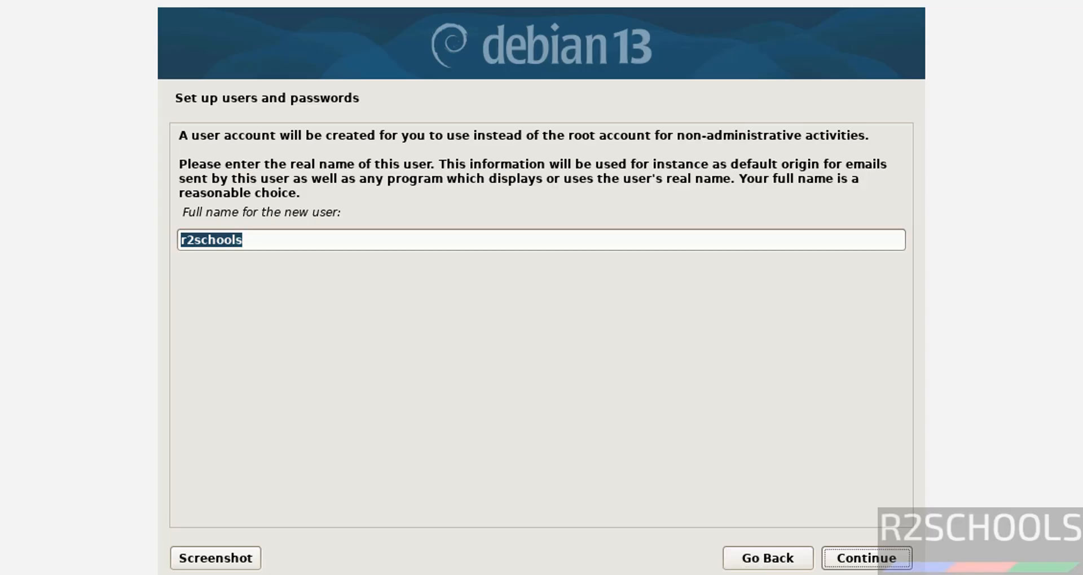
key(Return)
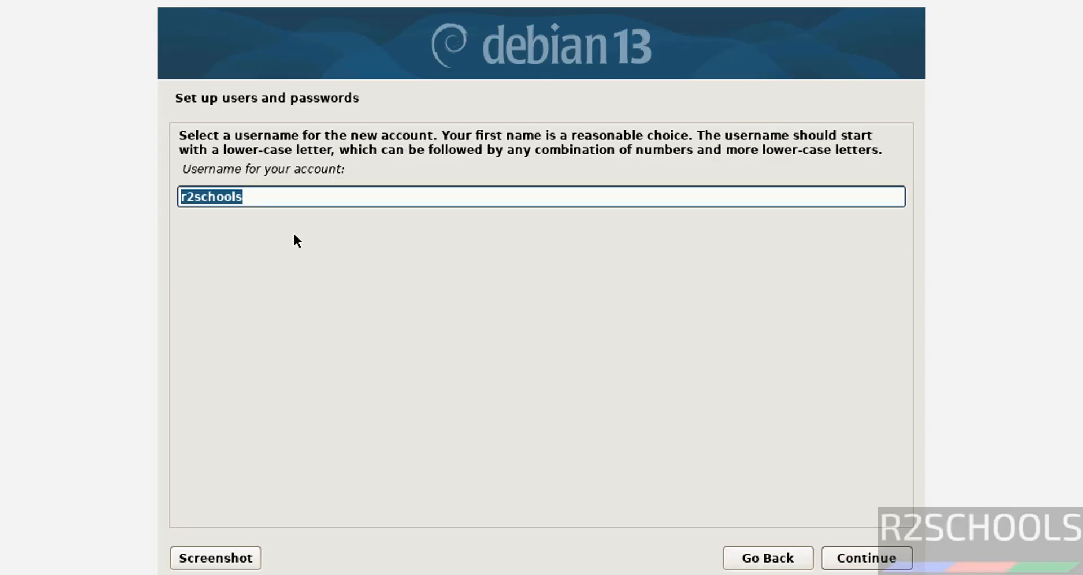
click(846, 559)
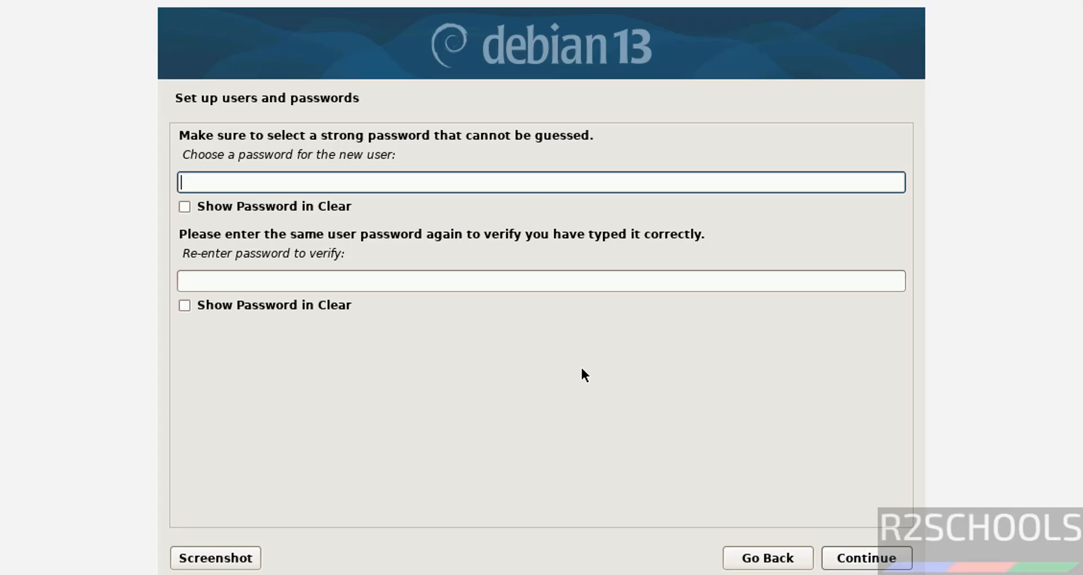
Set and confirm the new user's password.
text(●●●●●●●●●)
key(Tab)
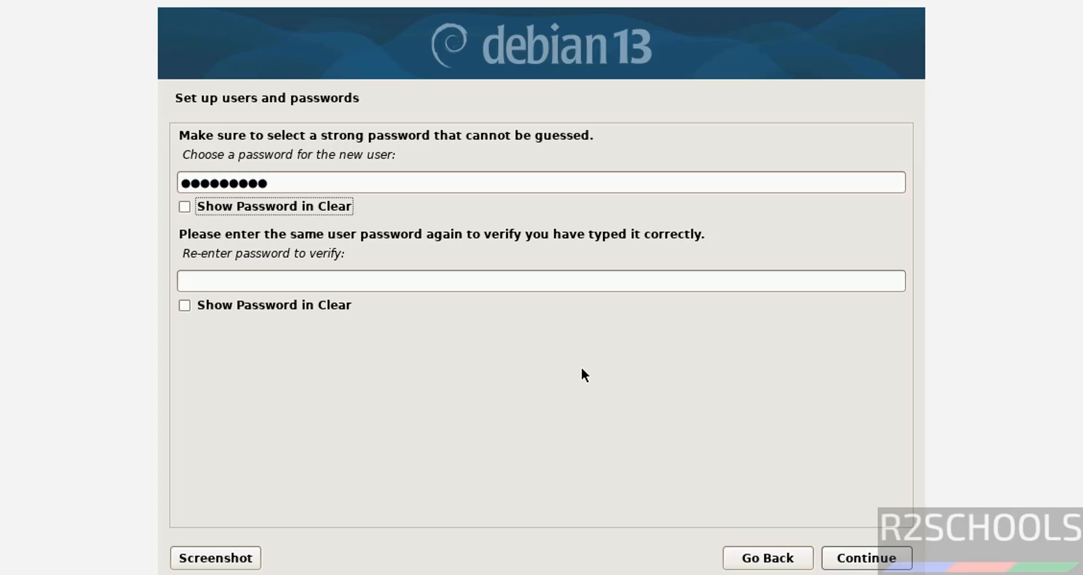
key(Tab)
text(●●●●●●●●)
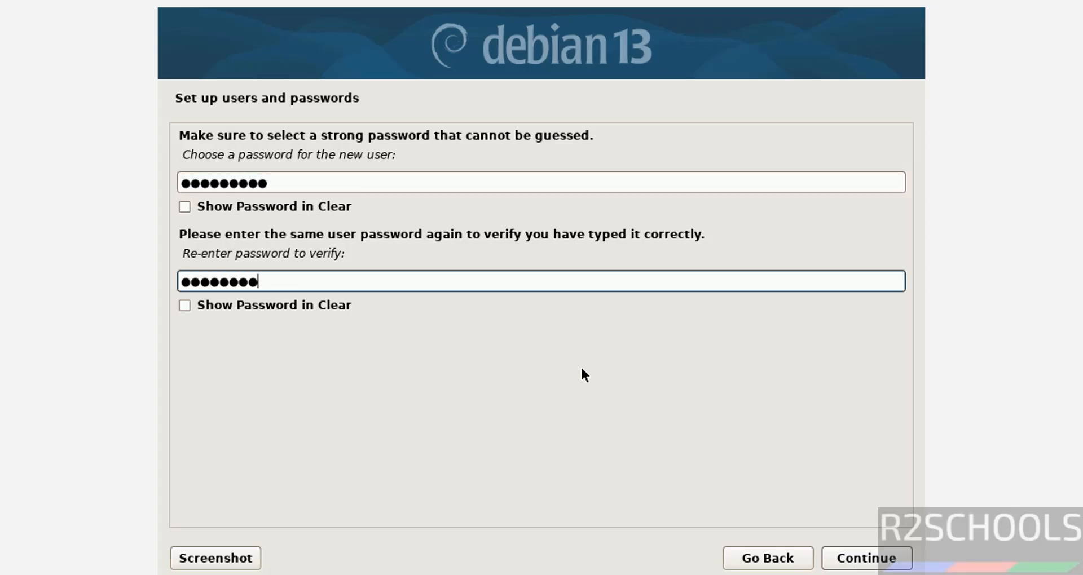
text(●)
click(884, 559)
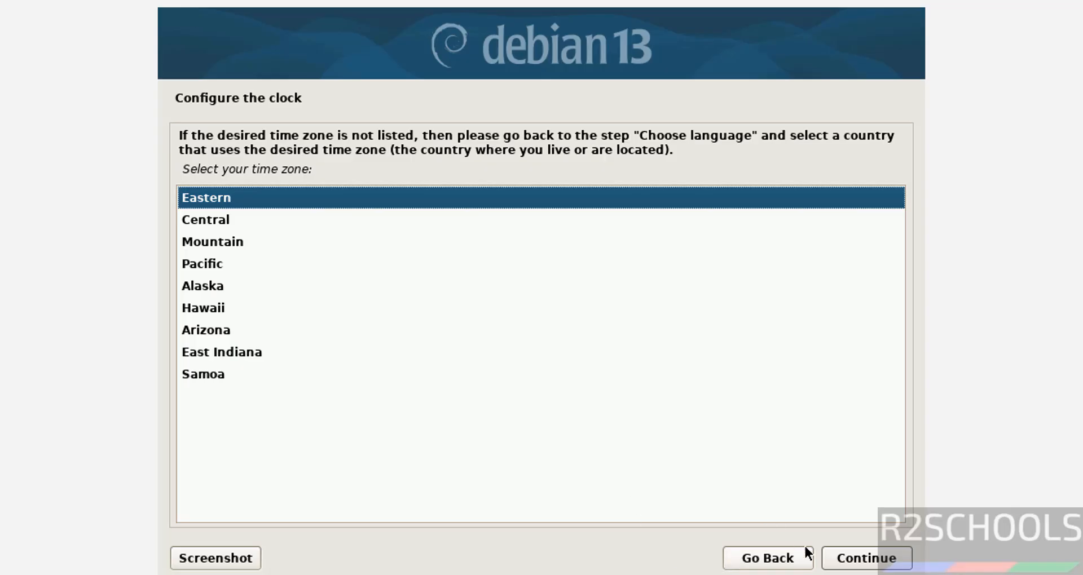
Choose Eastern time, then guided partitioning of the 53.7 GB disk with all files in one partition.
click(857, 559)
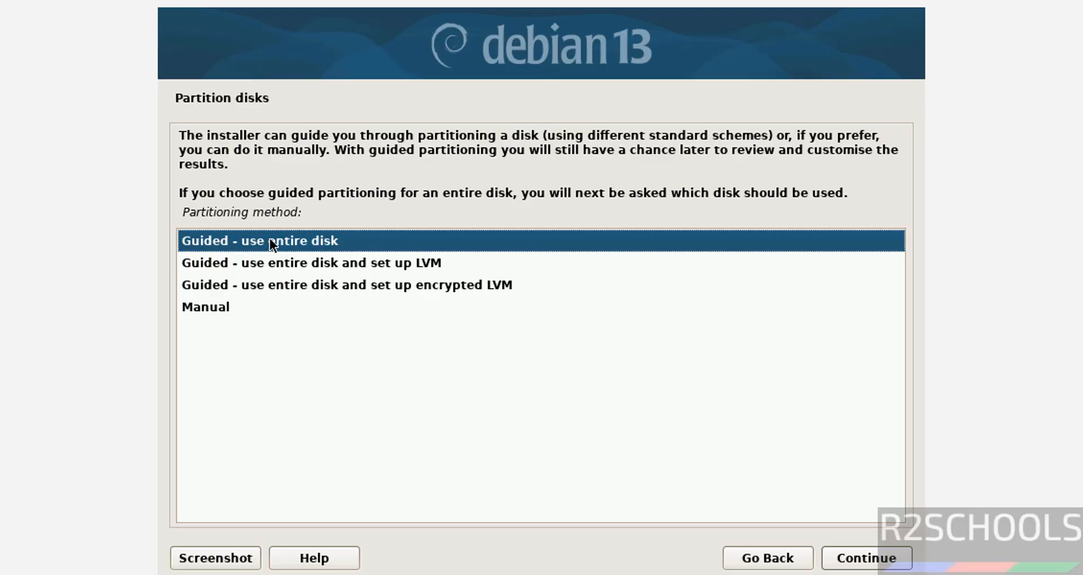
click(883, 557)
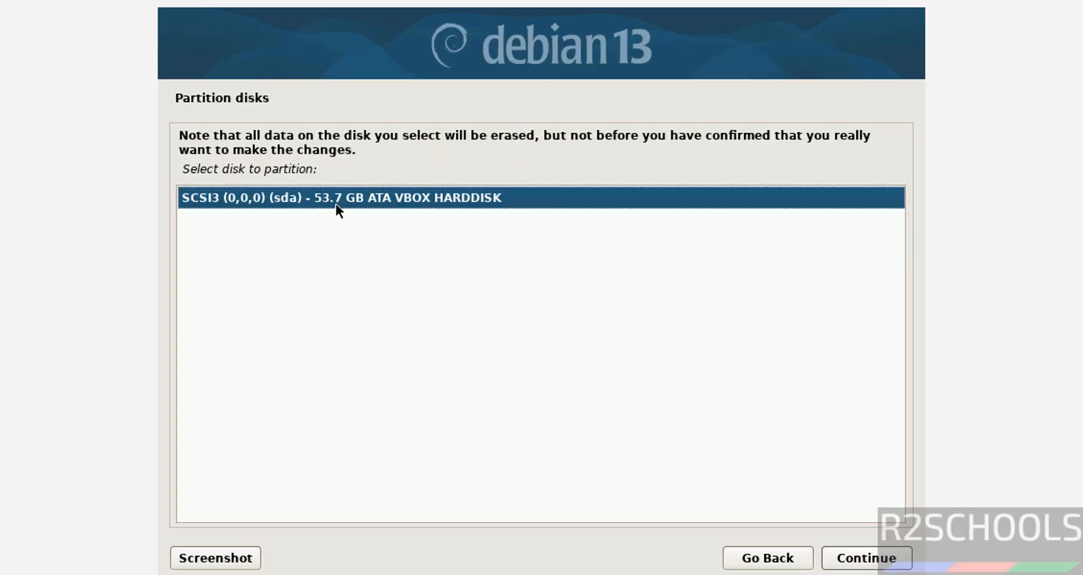
click(861, 558)
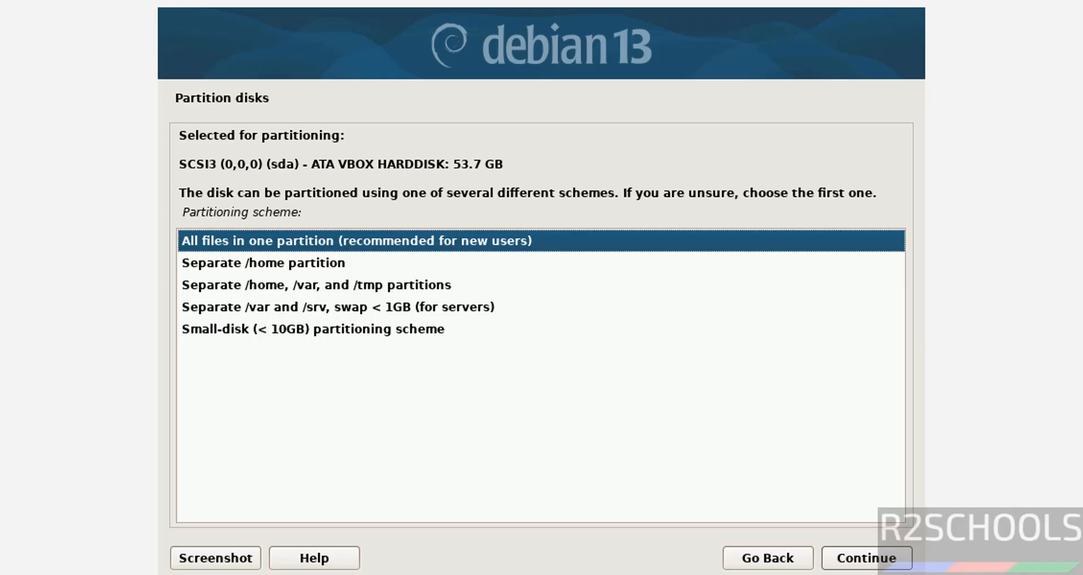
click(887, 559)
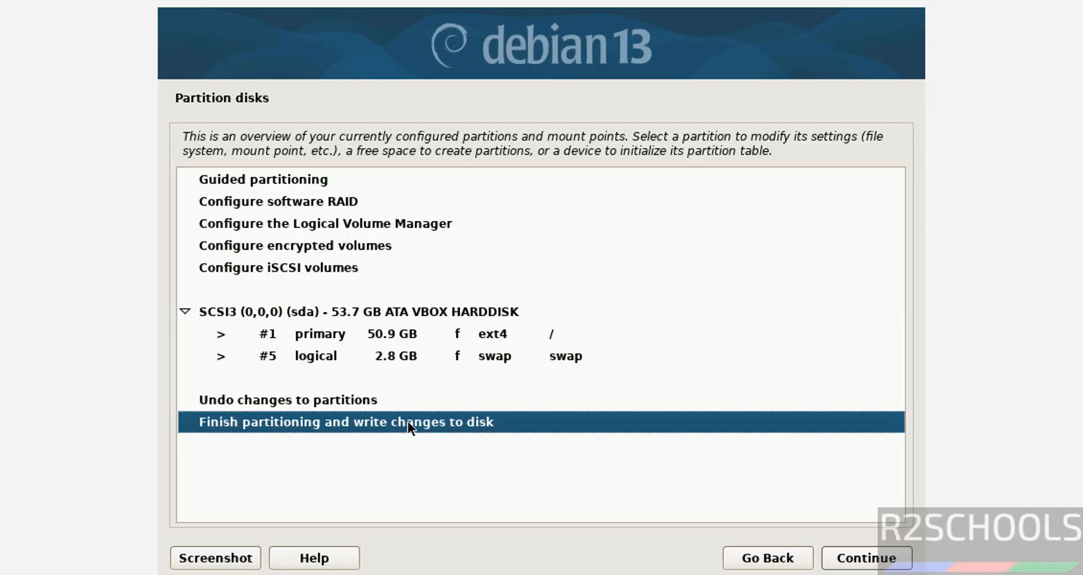
Finish partitioning and confirm writing the changes to disk.
click(241, 392)
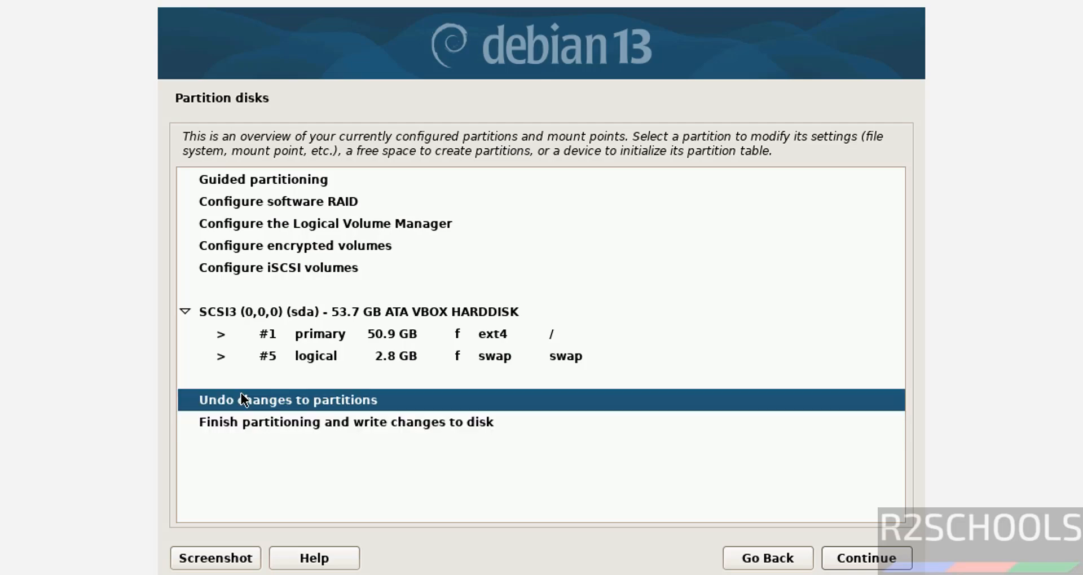
click(217, 424)
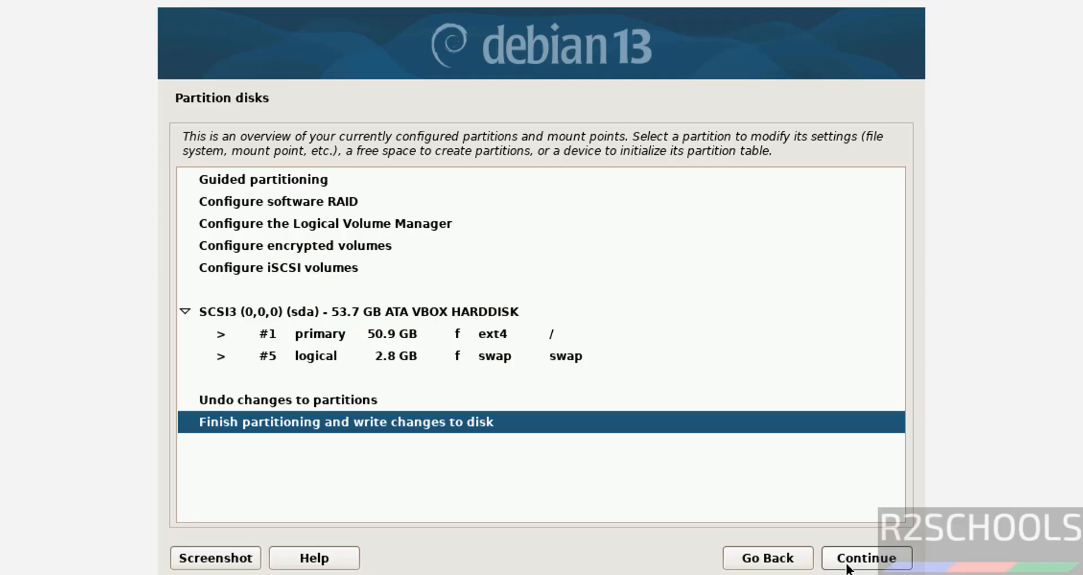
click(846, 565)
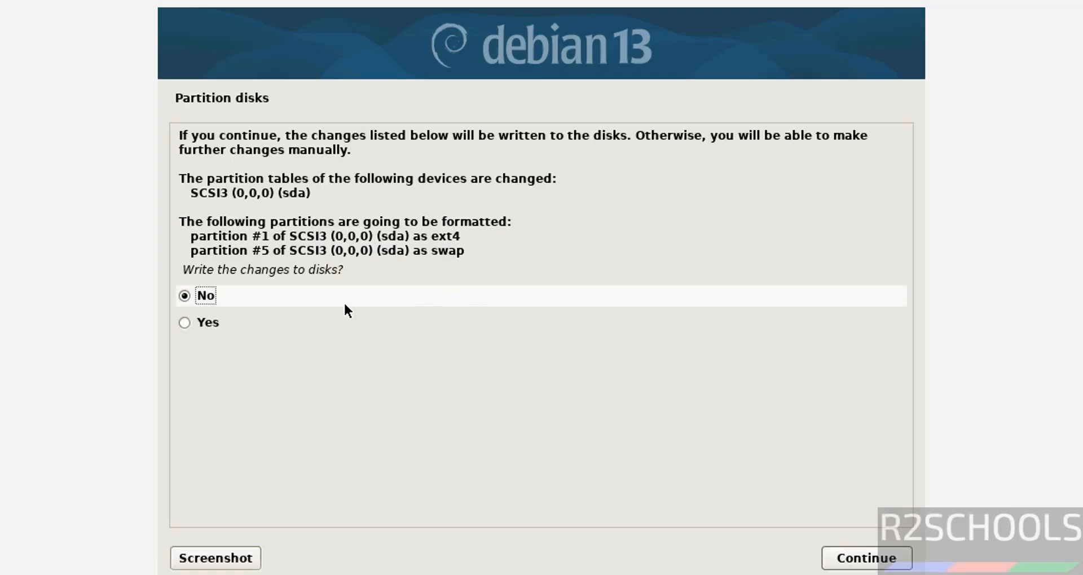
click(205, 325)
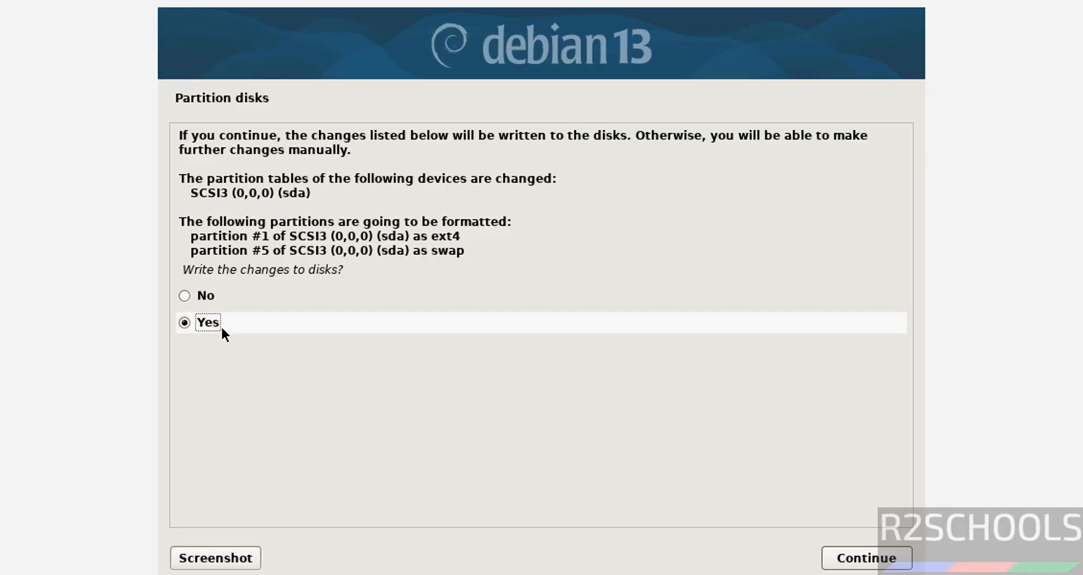
click(861, 559)
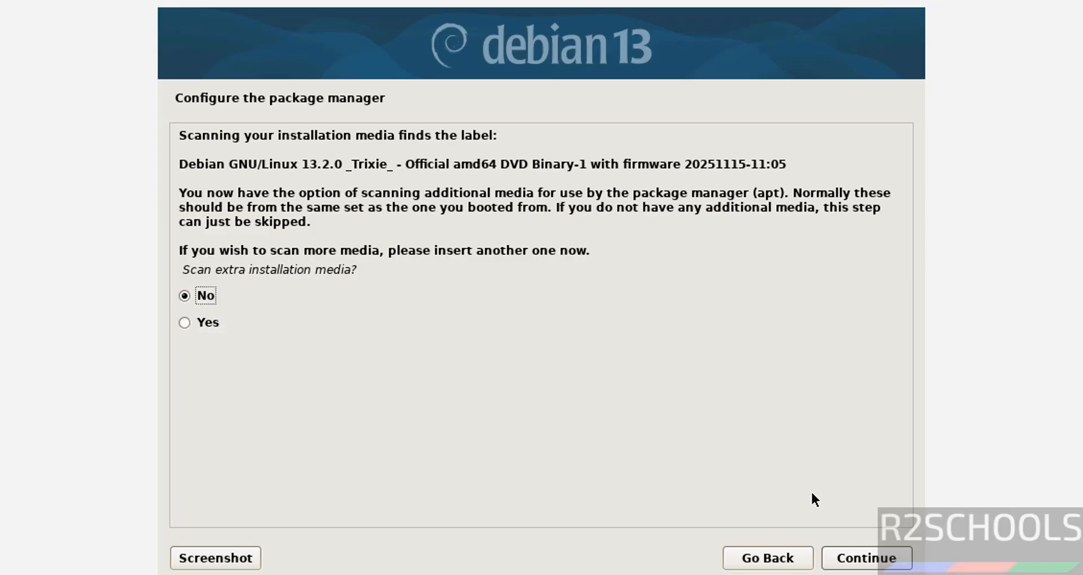
Decline the extra media scan, the network mirror and the popularity-contest survey.
click(846, 558)
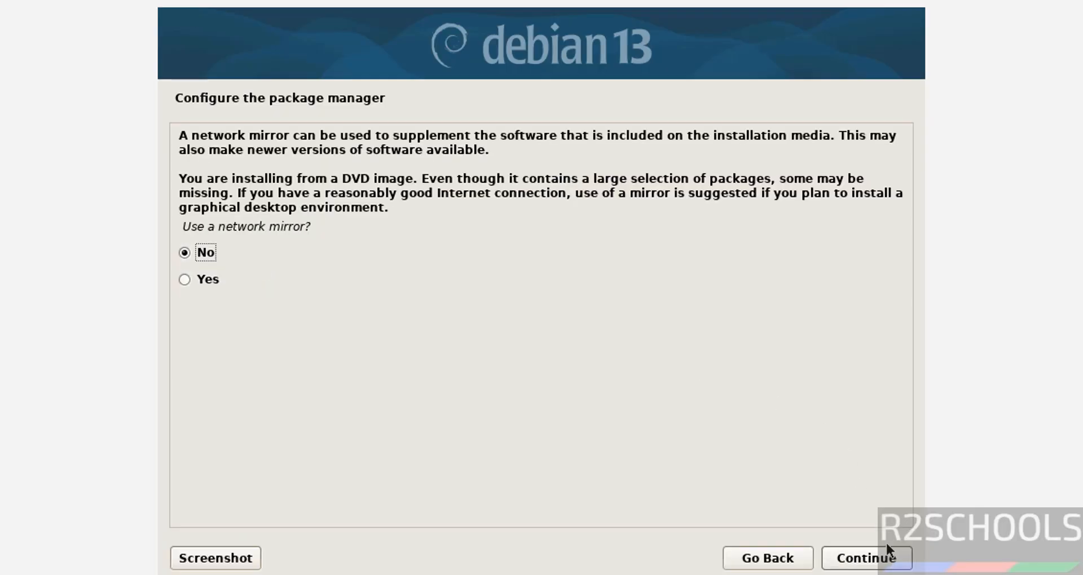
click(879, 569)
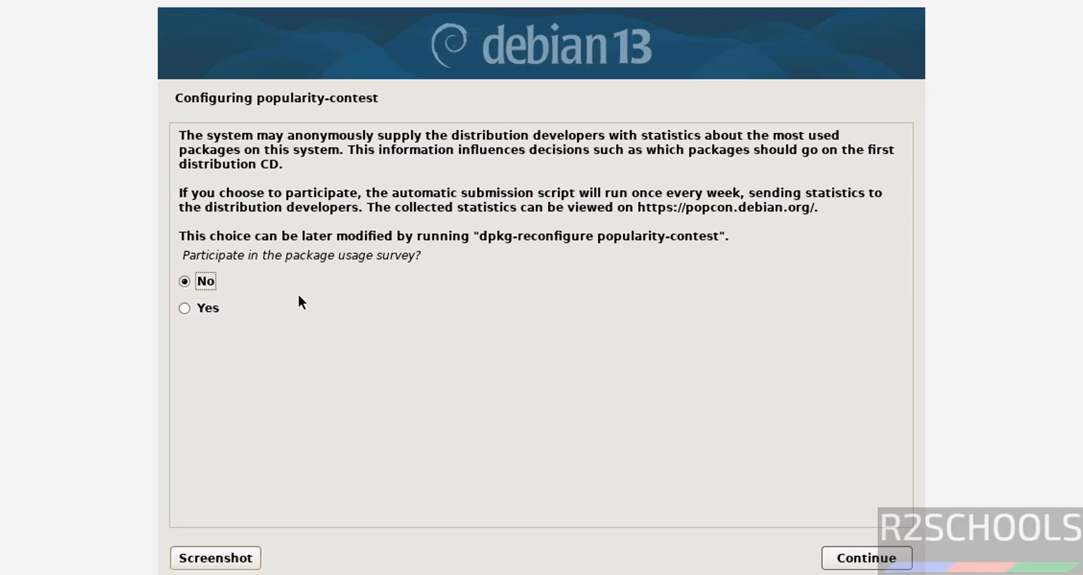
click(883, 569)
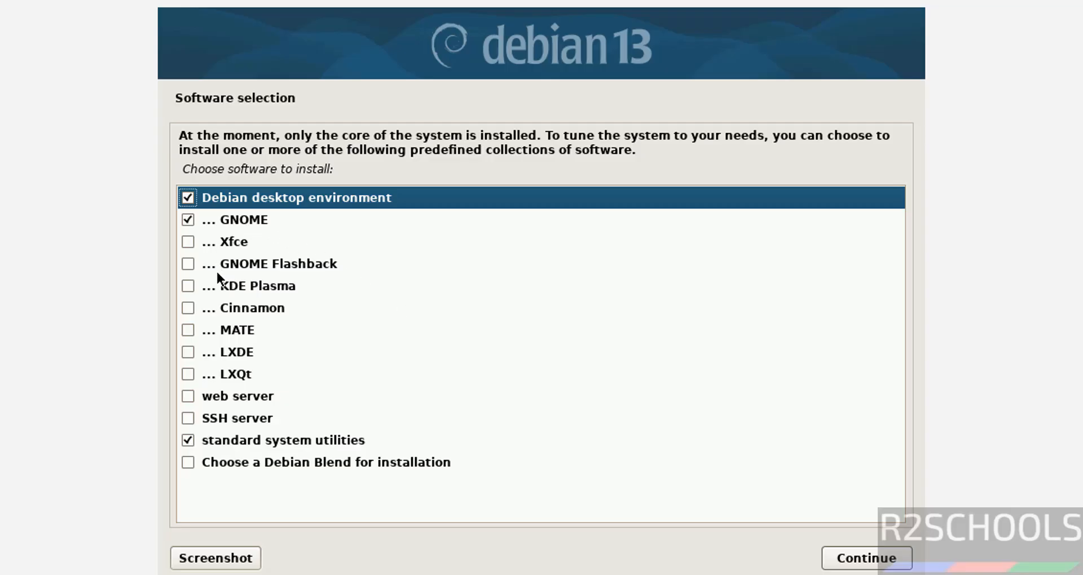
Add SSH server, web server and KDE Plasma to the software selection and install.
click(198, 414)
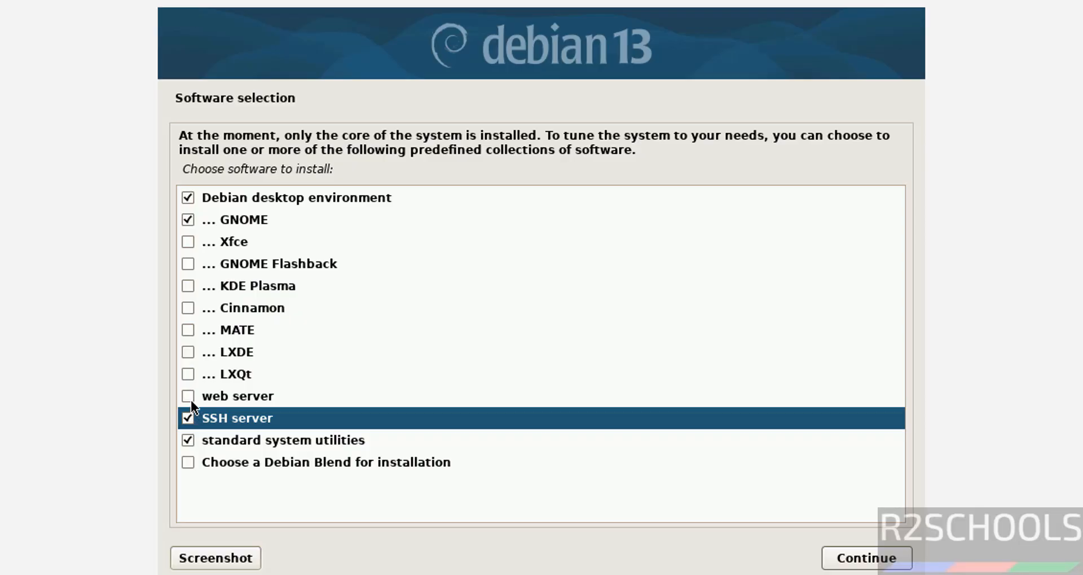
click(191, 400)
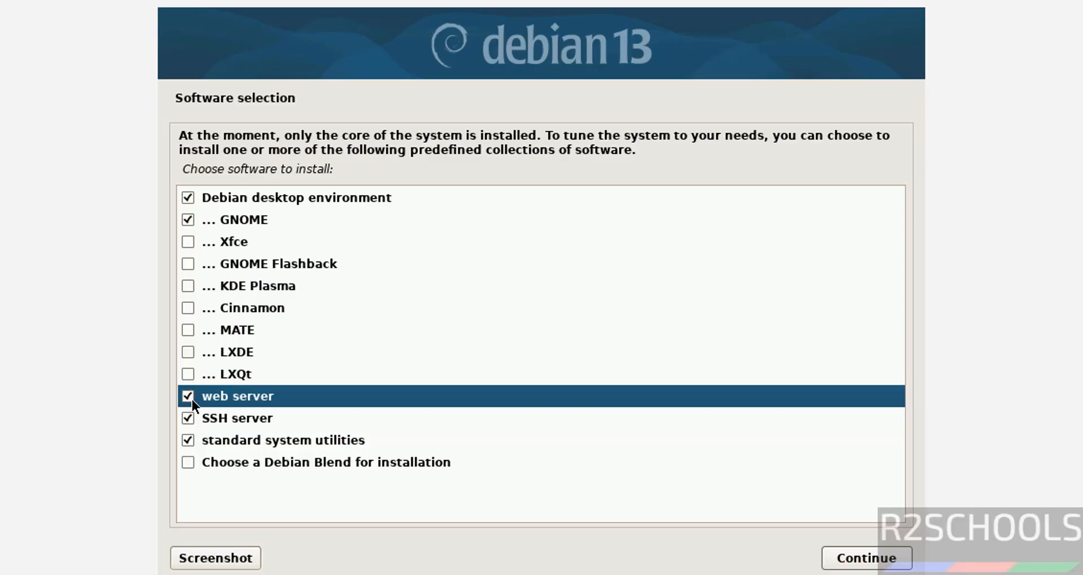
click(187, 287)
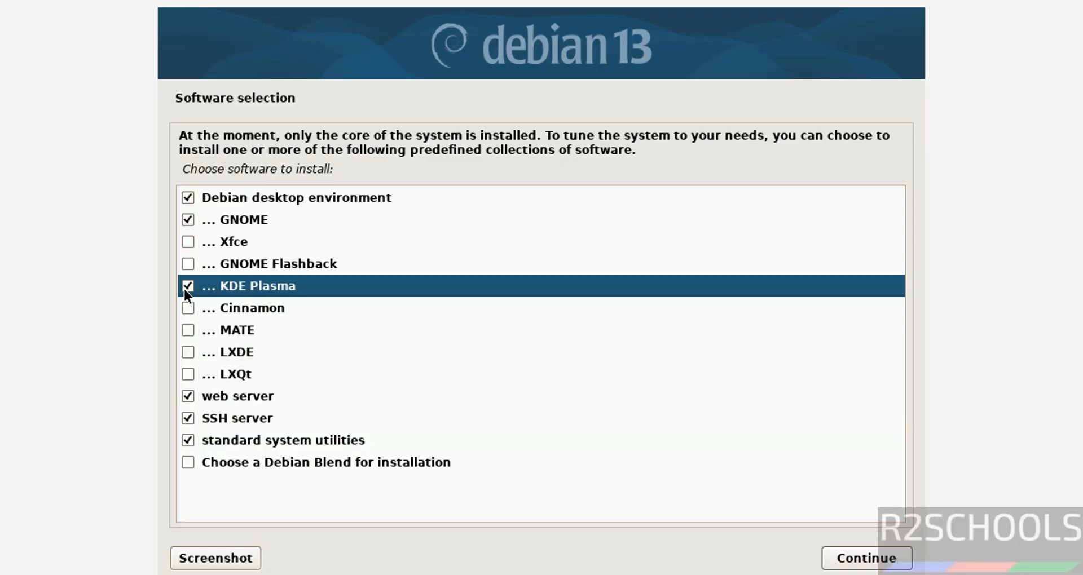
click(854, 559)
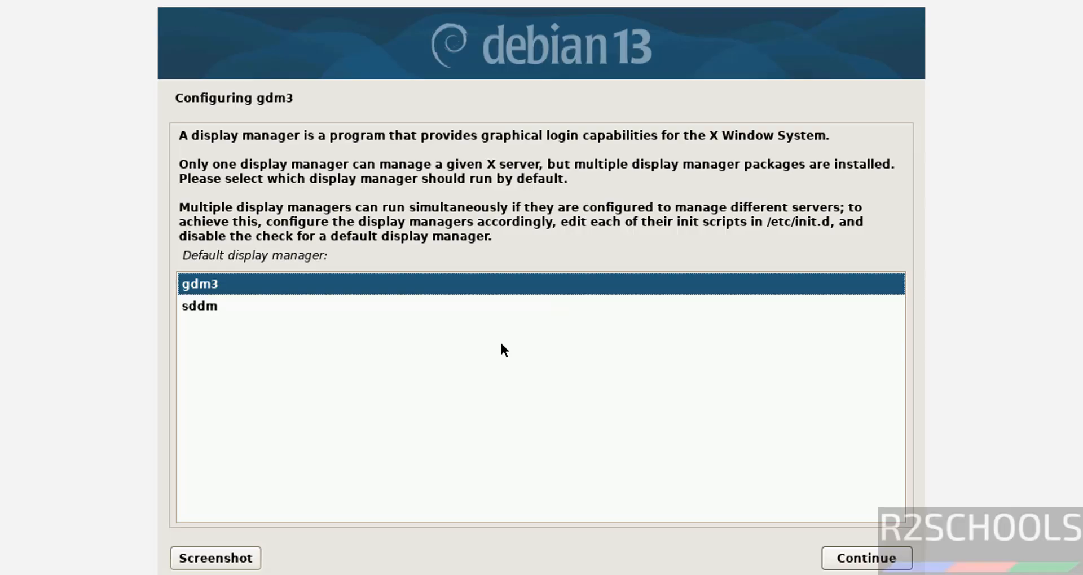
Keep gdm3 as the default display manager.
click(284, 307)
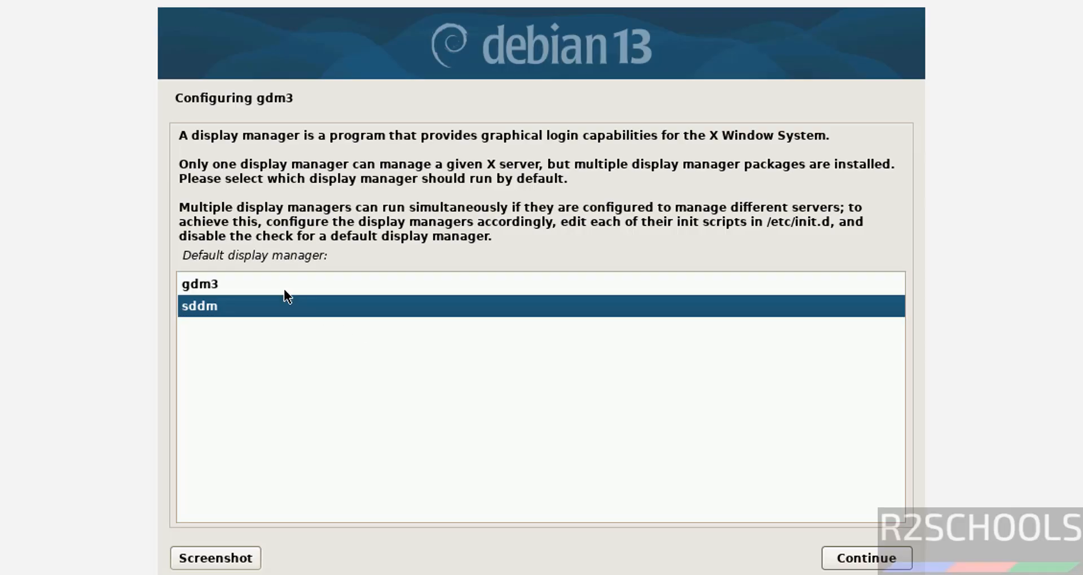
click(284, 292)
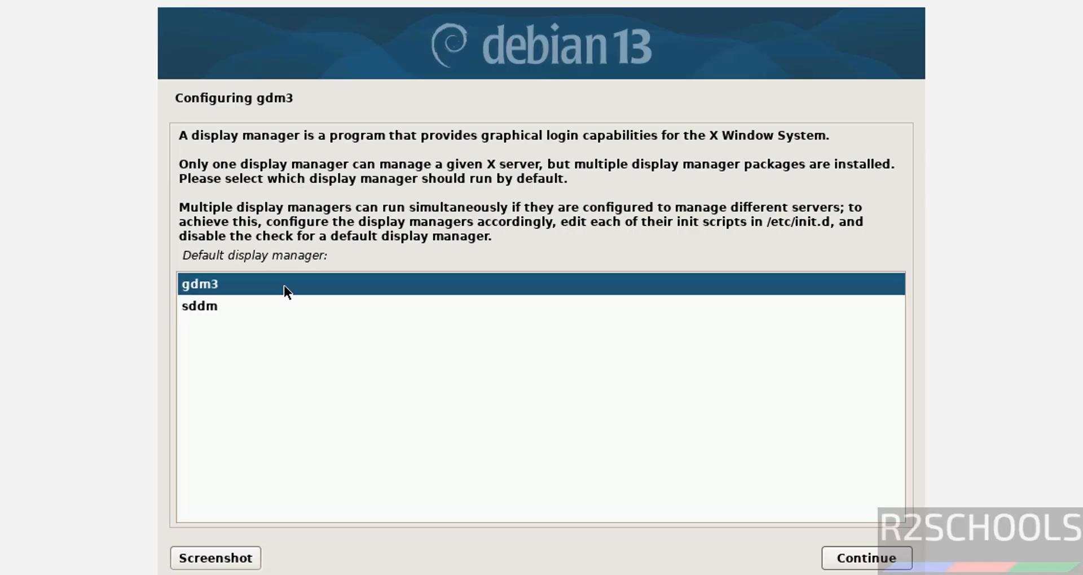
click(835, 559)
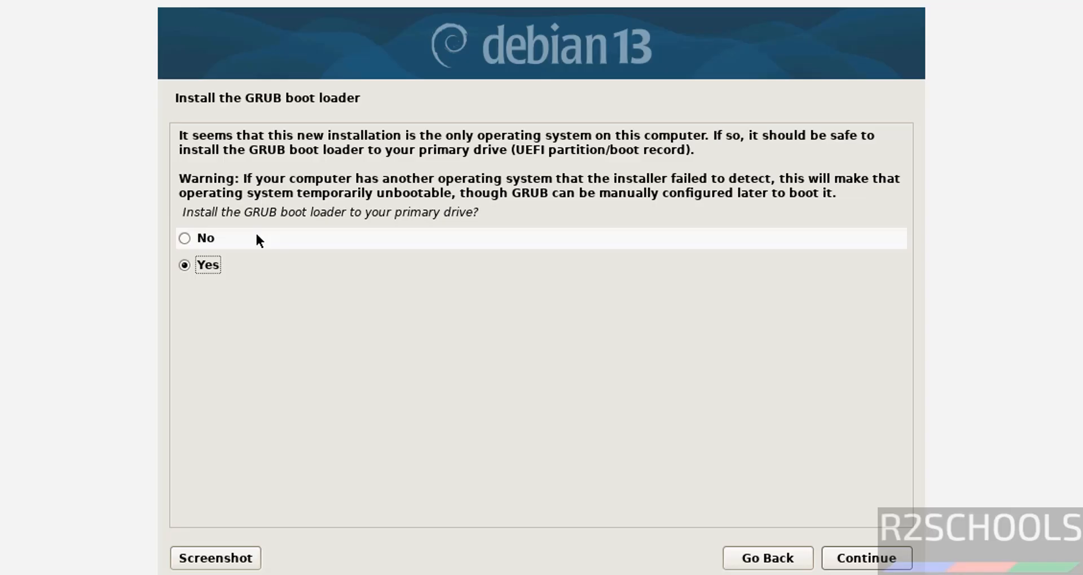
Install the GRUB boot loader onto /dev/sda.
click(223, 239)
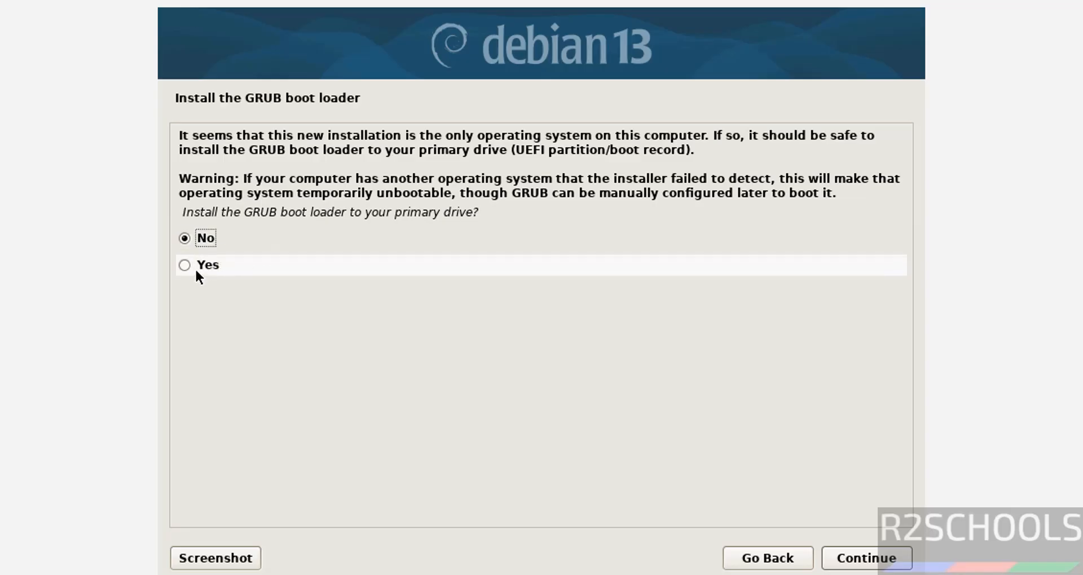
click(194, 267)
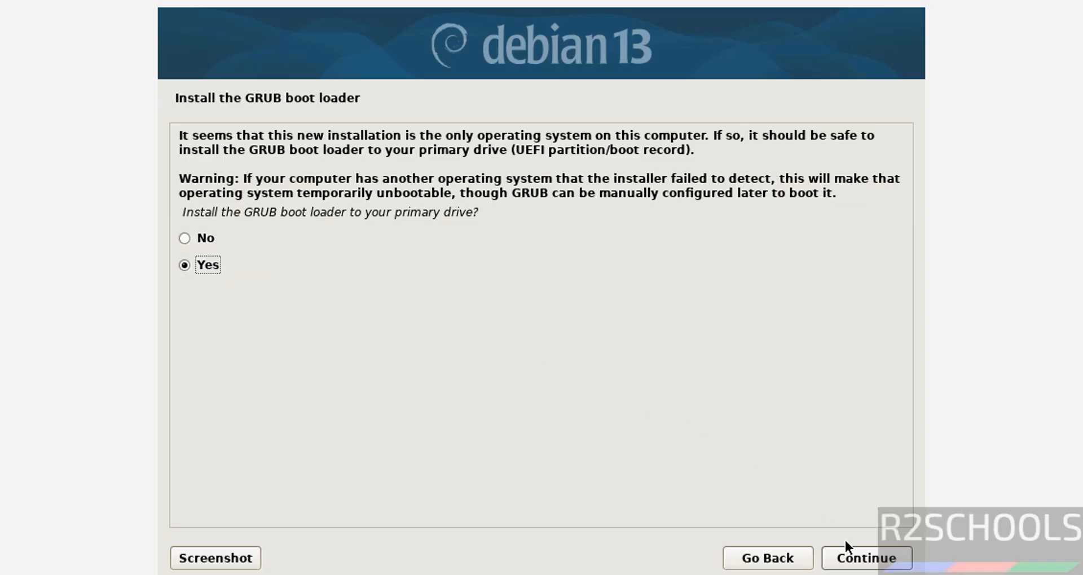
click(849, 555)
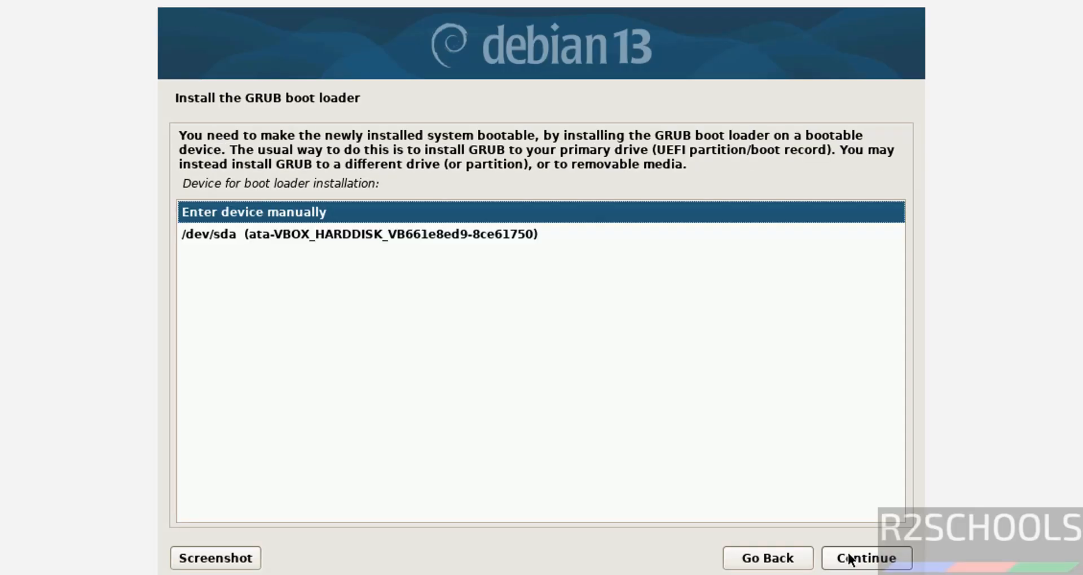
click(470, 234)
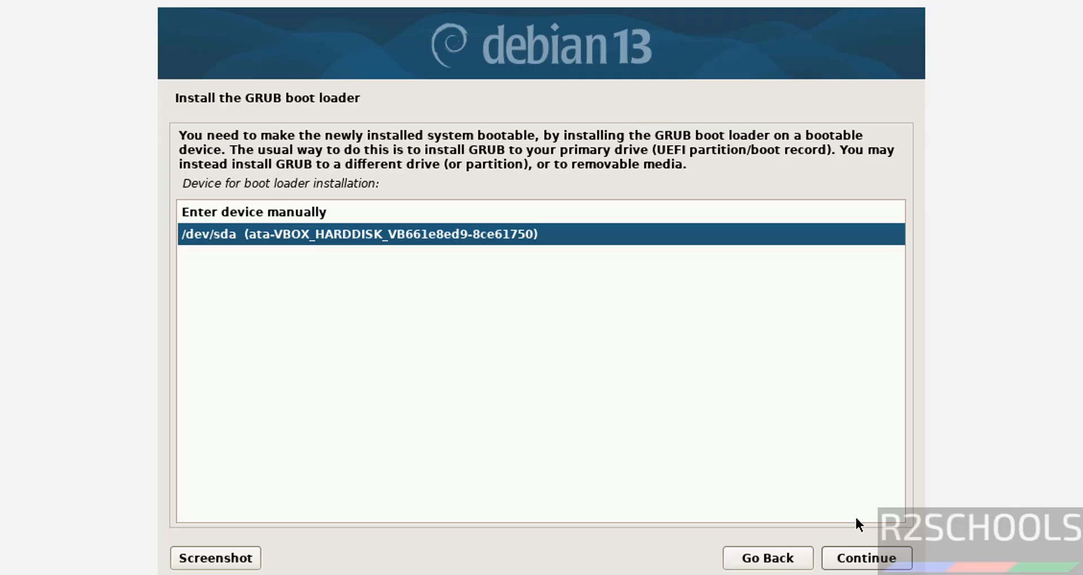
click(856, 552)
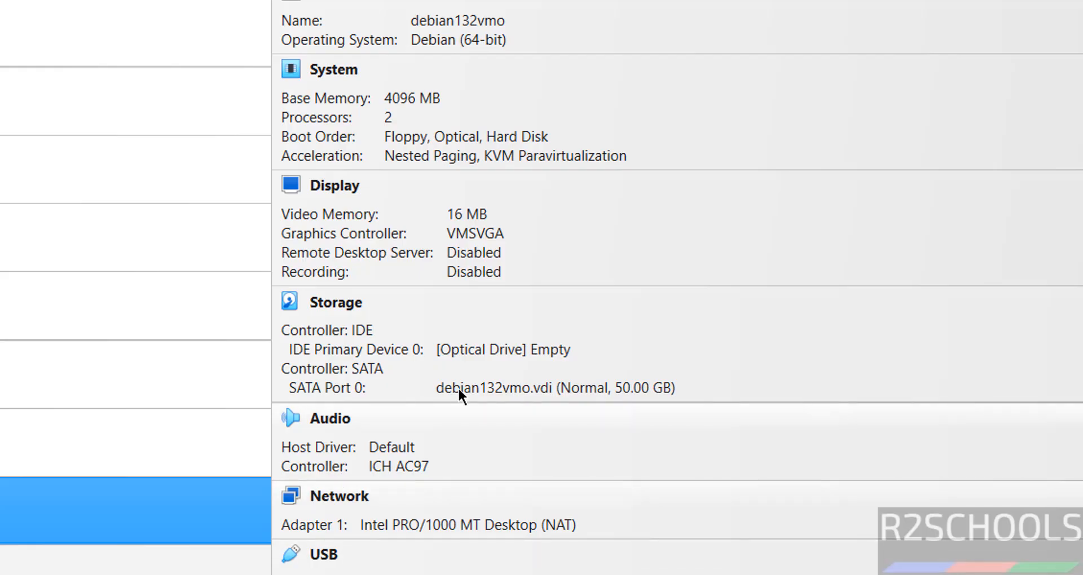
Check the empty optical drive in Storage, then finish the installation to reboot.
click(487, 354)
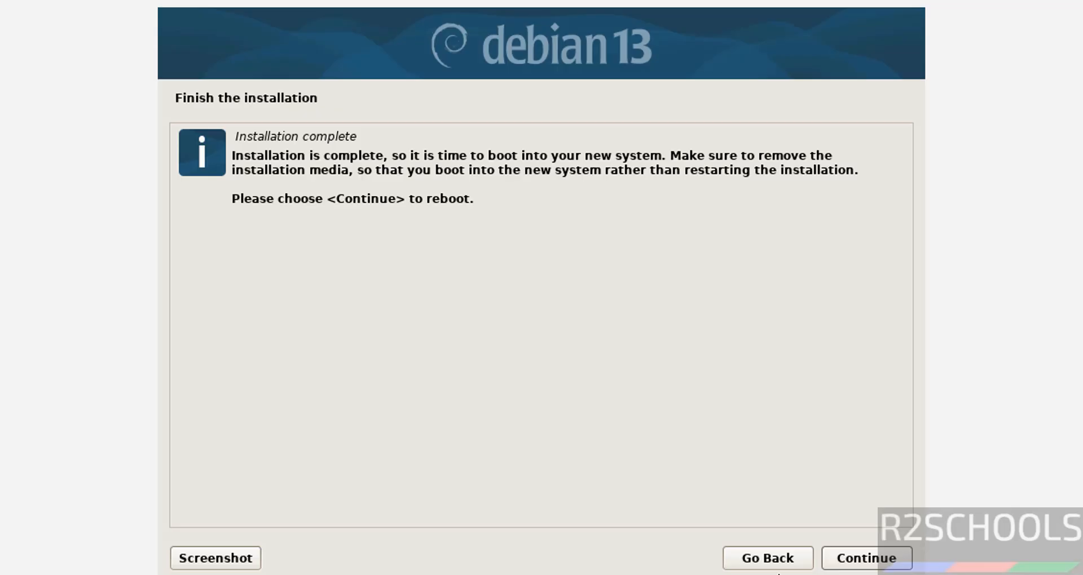
click(849, 558)
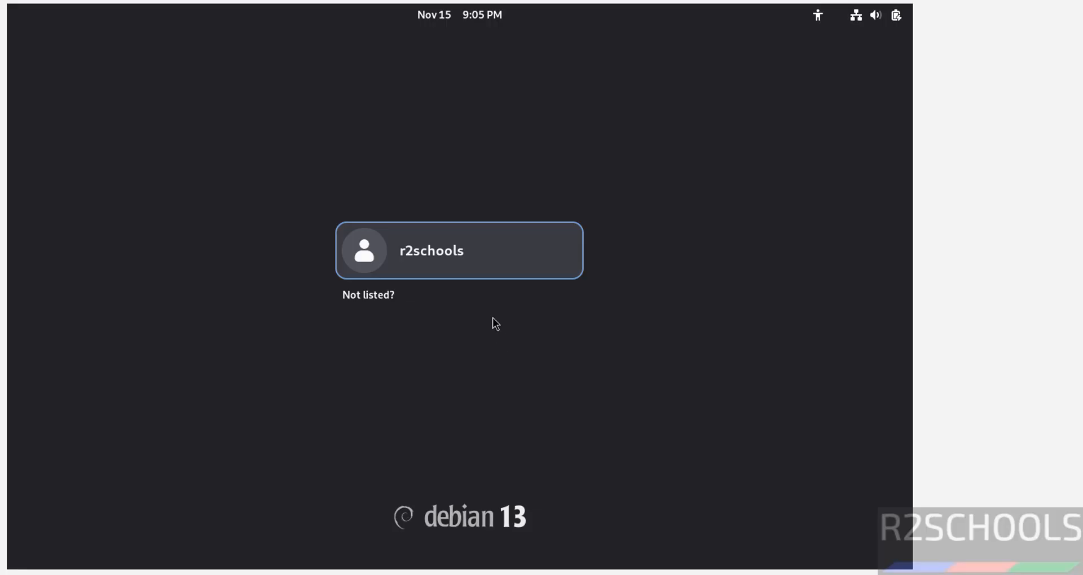
Log in with the user's password, skip the Welcome tour and launch Terminal.
click(464, 268)
text(r)
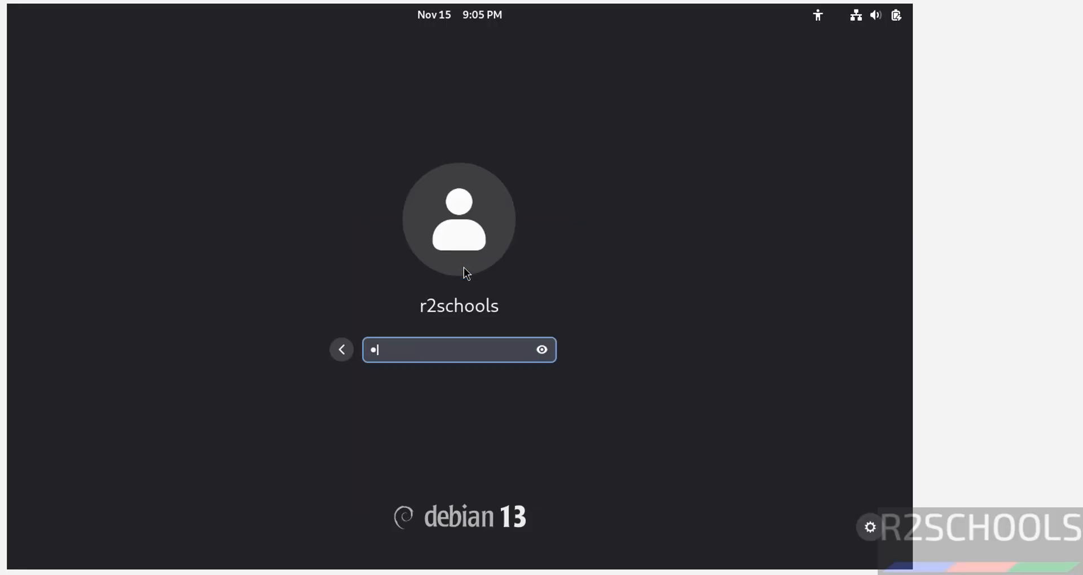
text(2schools)
key(Return)
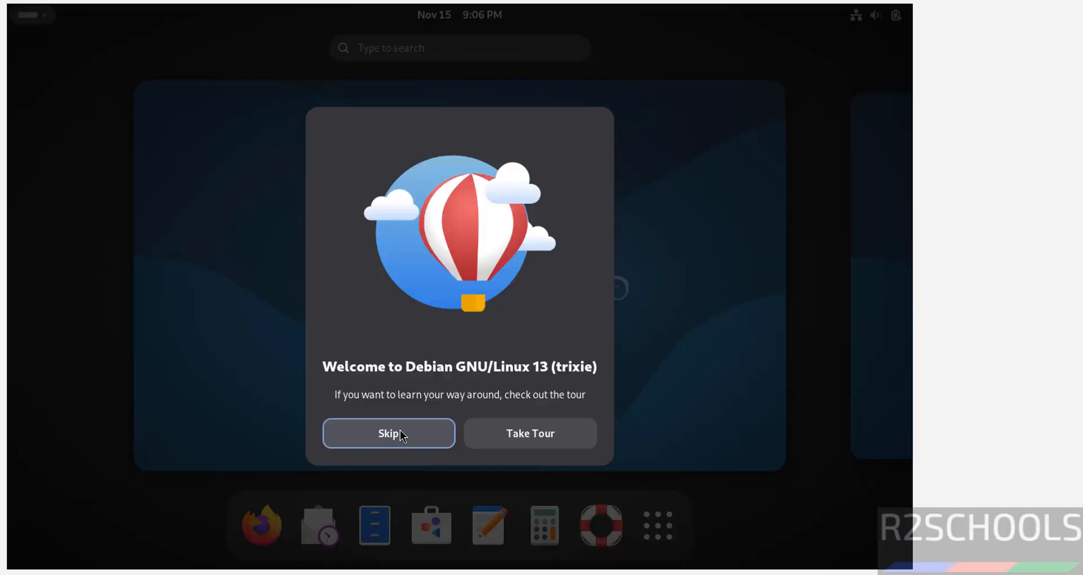
click(389, 434)
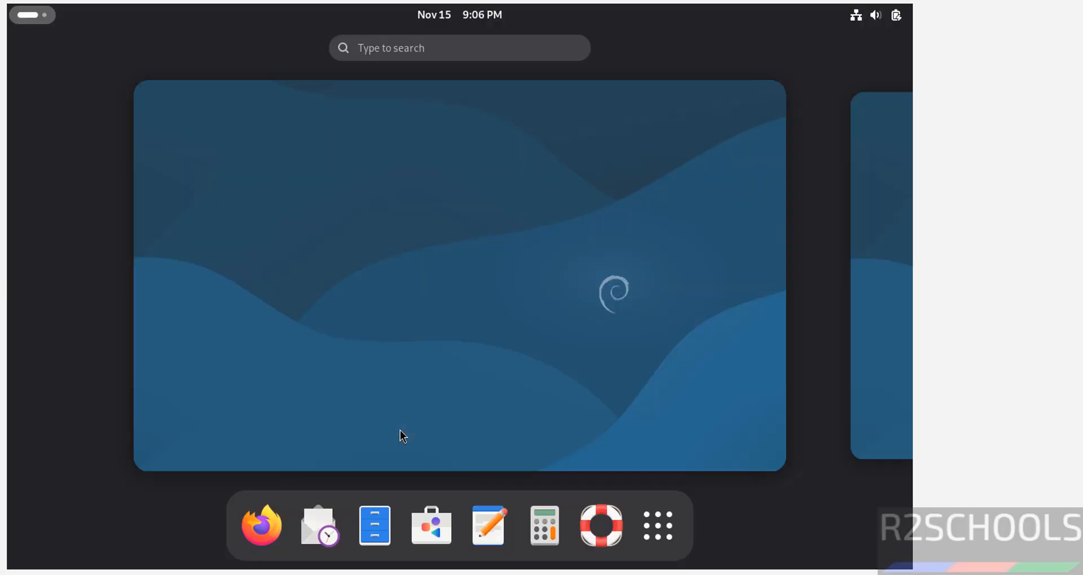
click(658, 525)
click(668, 320)
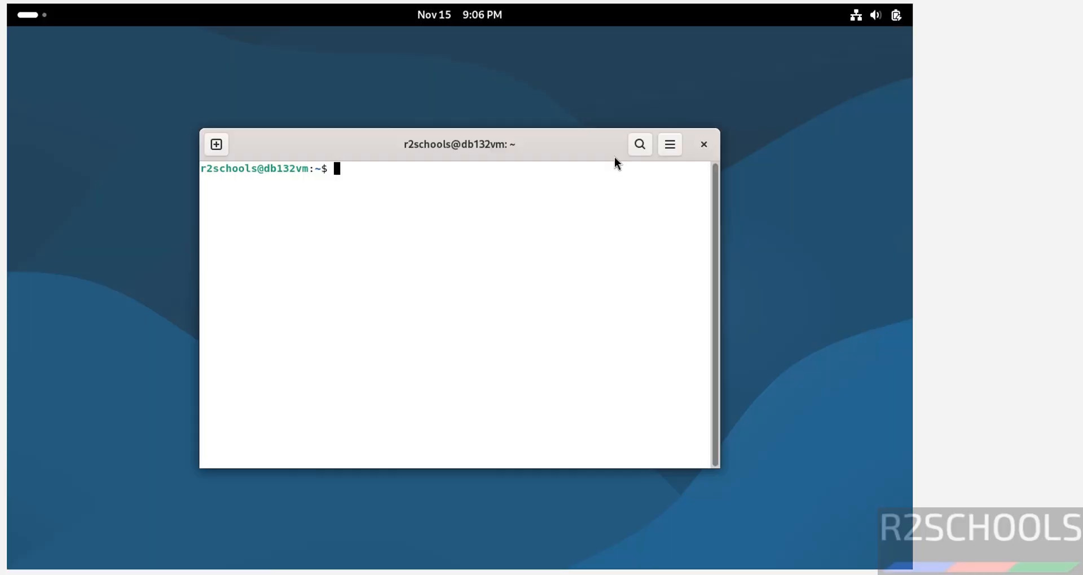
Give the Unnamed terminal profile a custom Monospace 14 font.
click(676, 144)
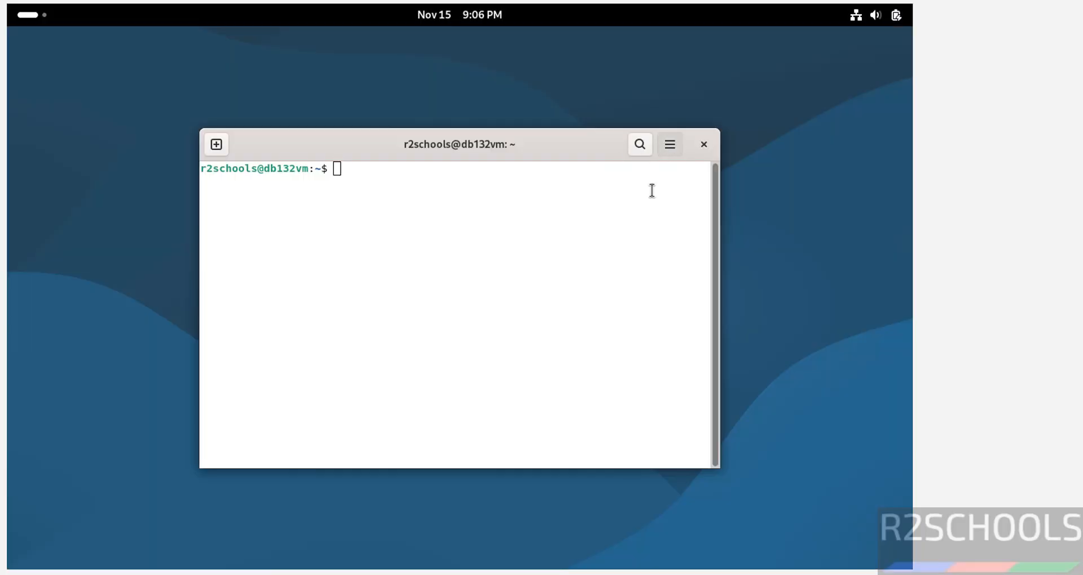
click(597, 300)
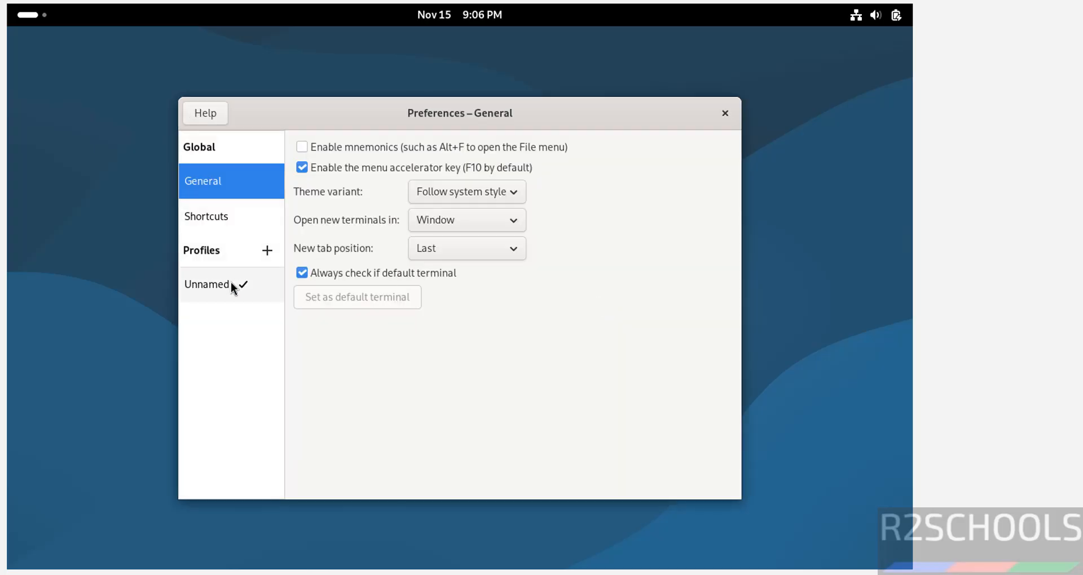
click(233, 290)
click(361, 218)
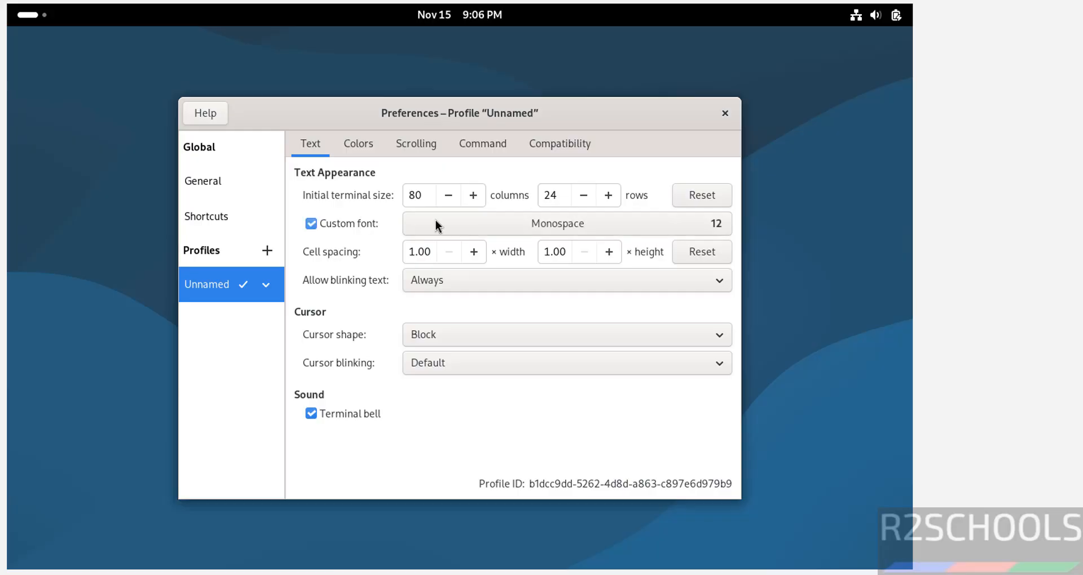
click(722, 228)
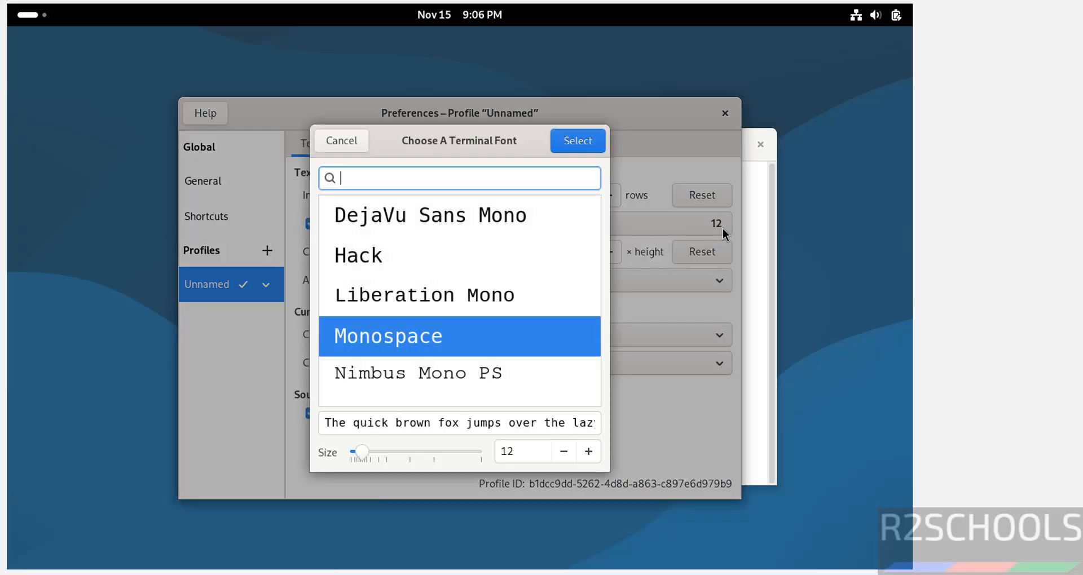
click(589, 460)
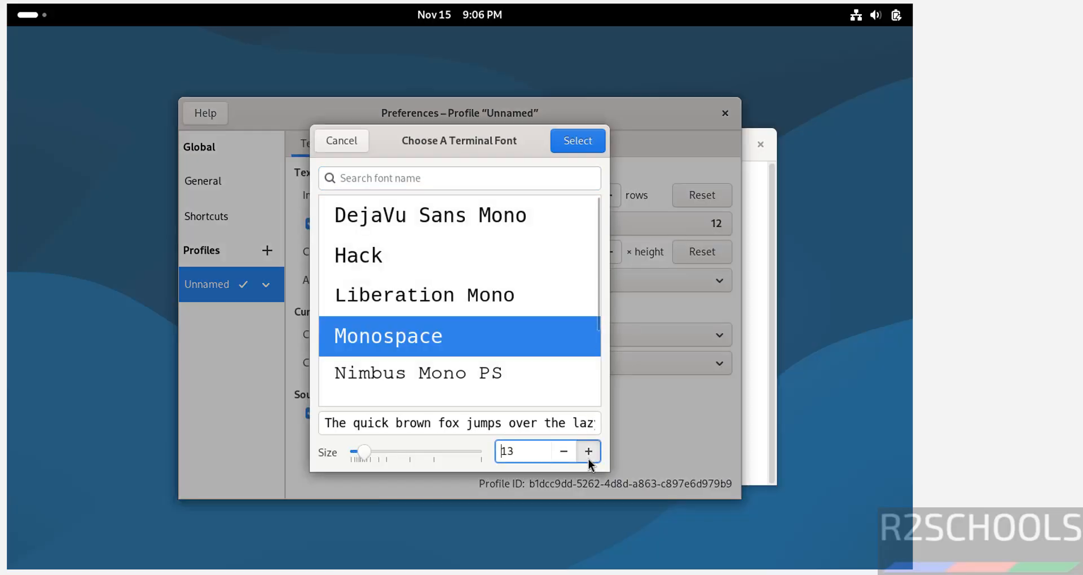
click(588, 459)
click(580, 147)
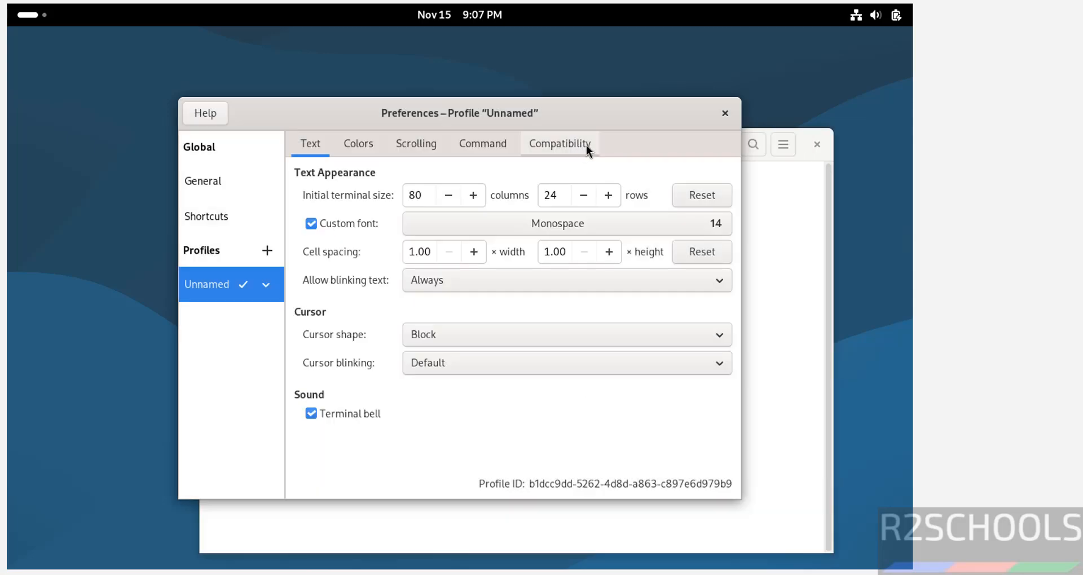
click(716, 116)
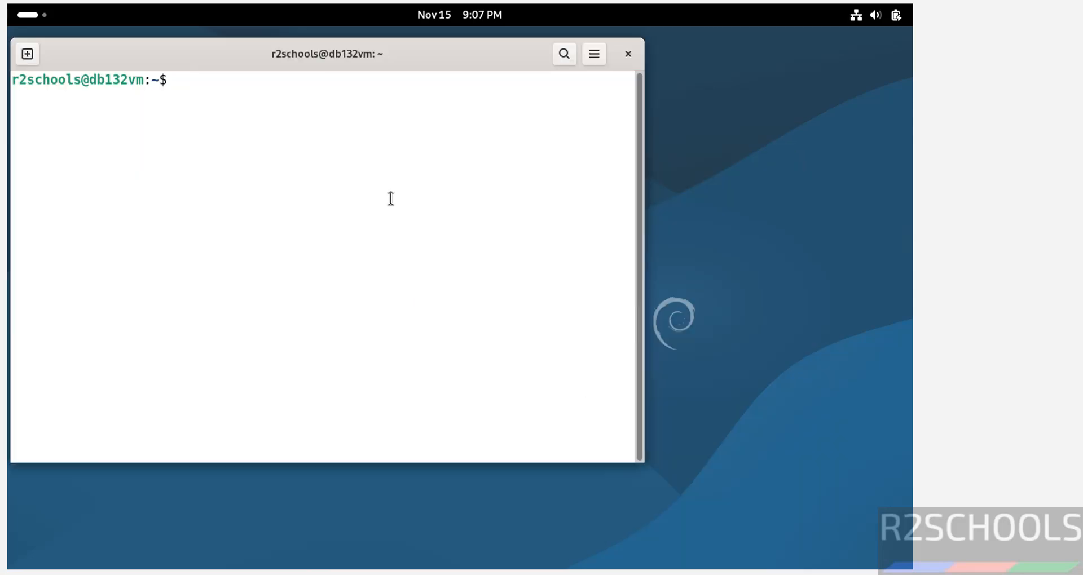
Display /etc/os-release to confirm the Debian version.
text(more /et)
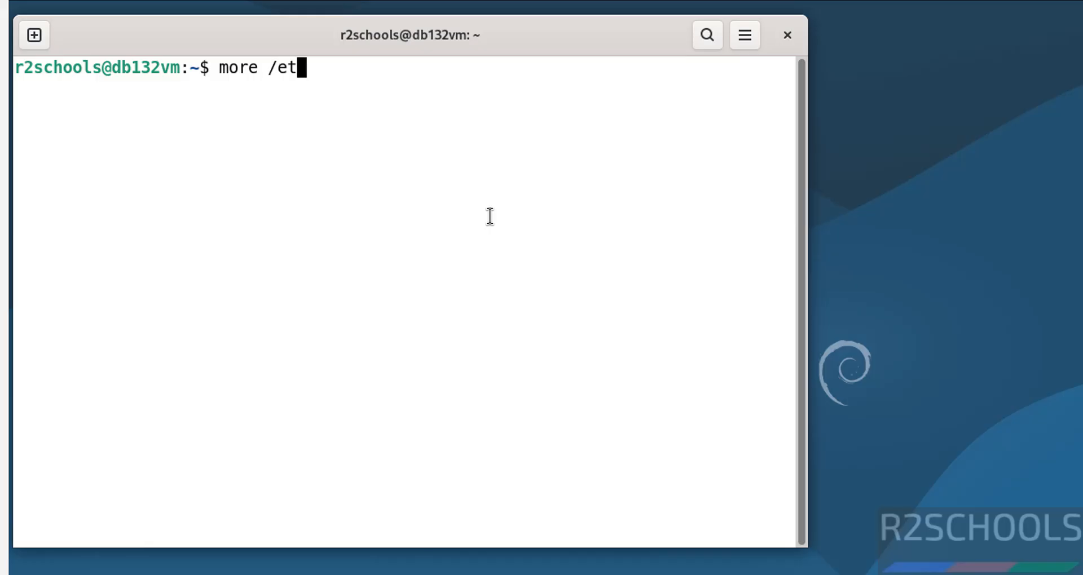
text(c/os-rel)
key(Tab)
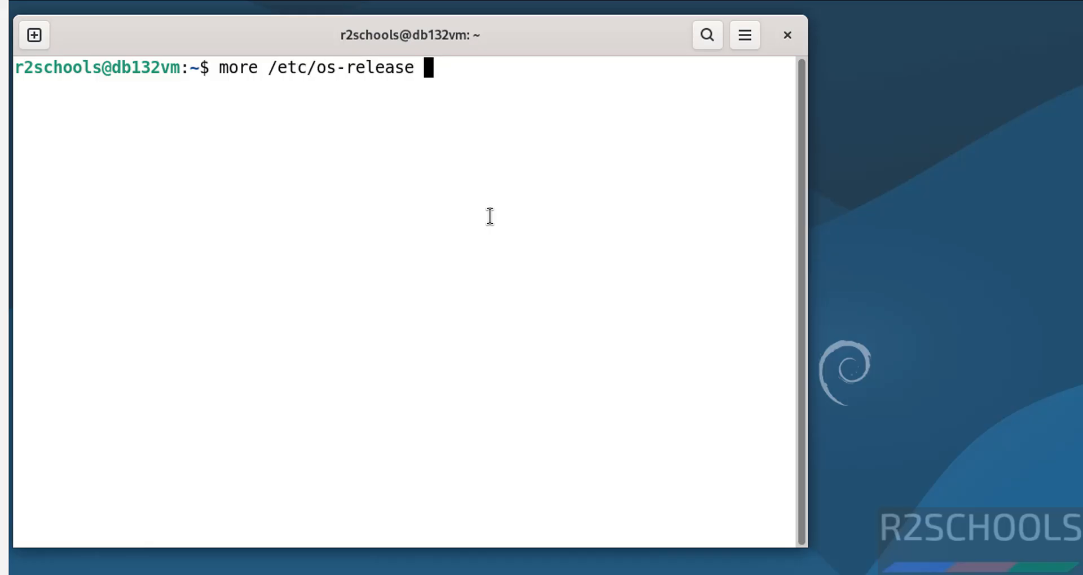
key(Return)
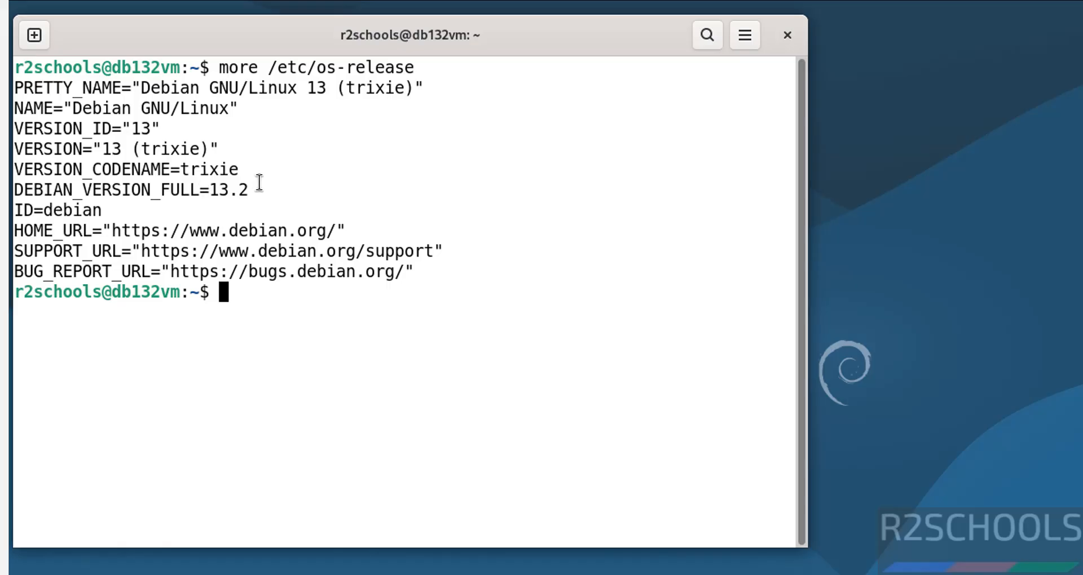
Clear the screen and run 'sudo apt update && sudo apt upgrade'.
key(ctrl+l)
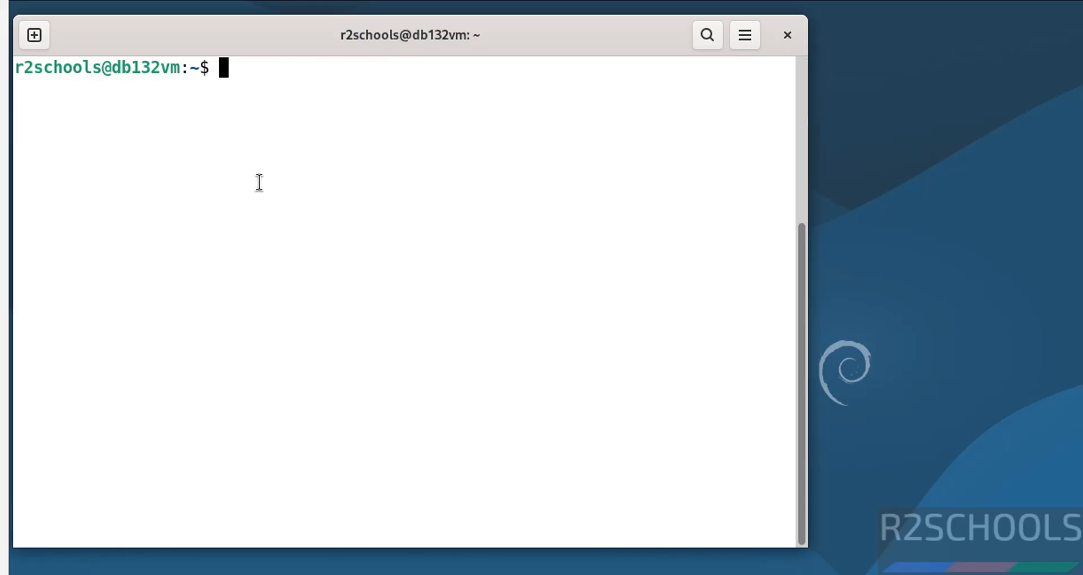
text(sudo)
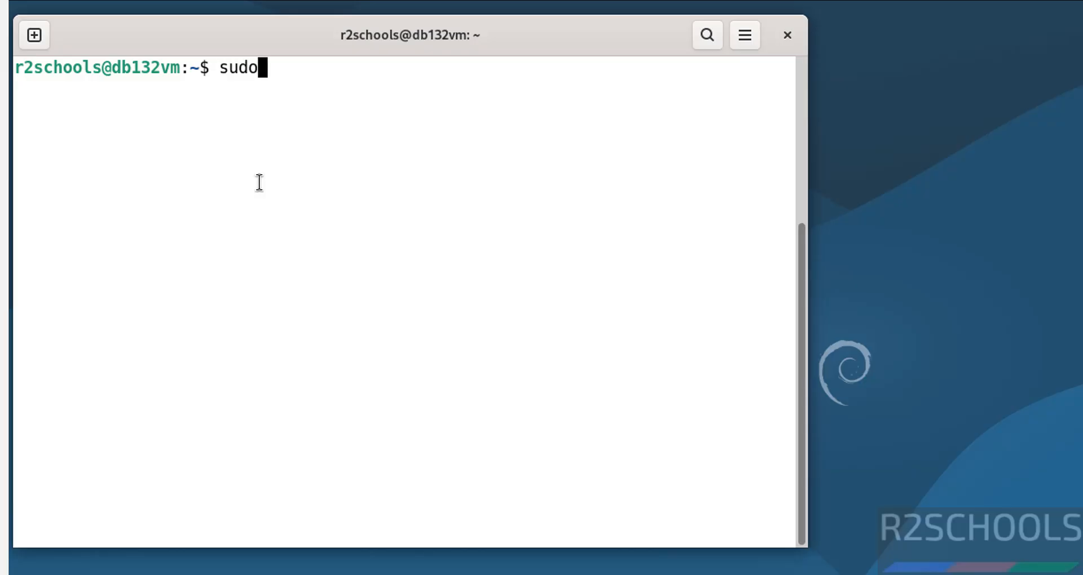
text( apt update )
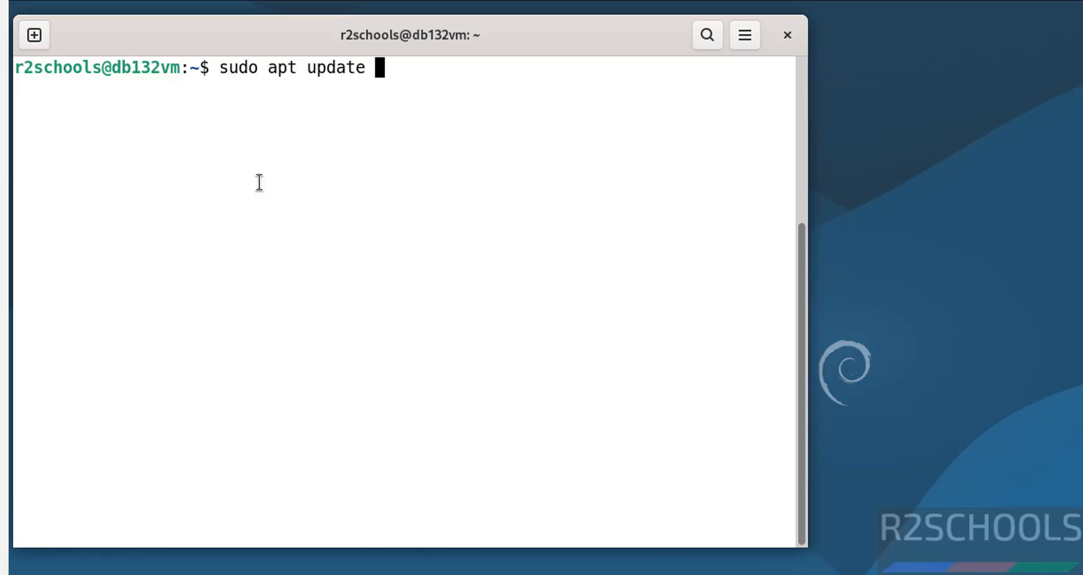
text(&& sudo apt upgrade)
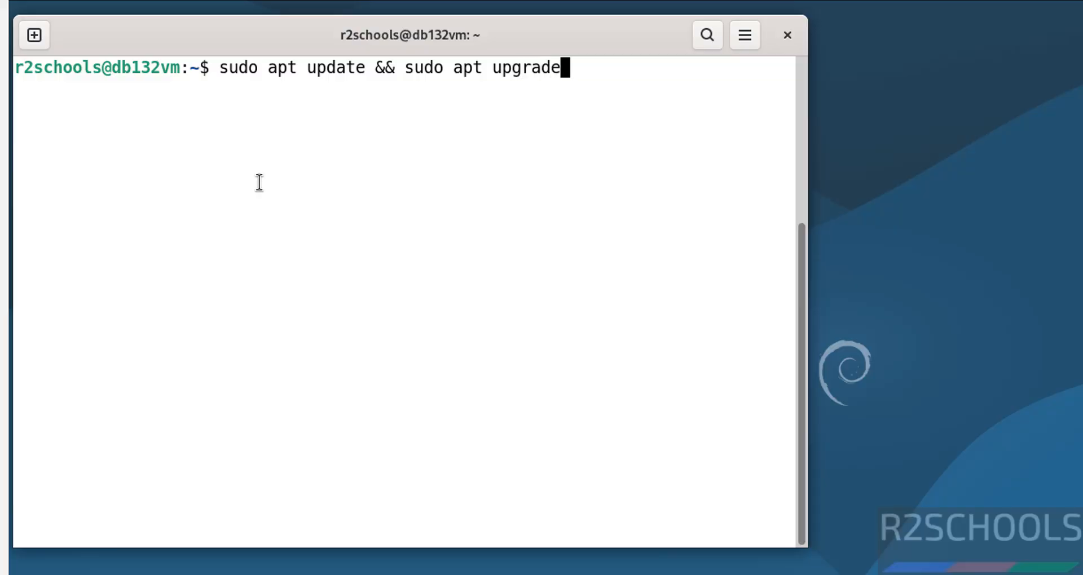
key(Return)
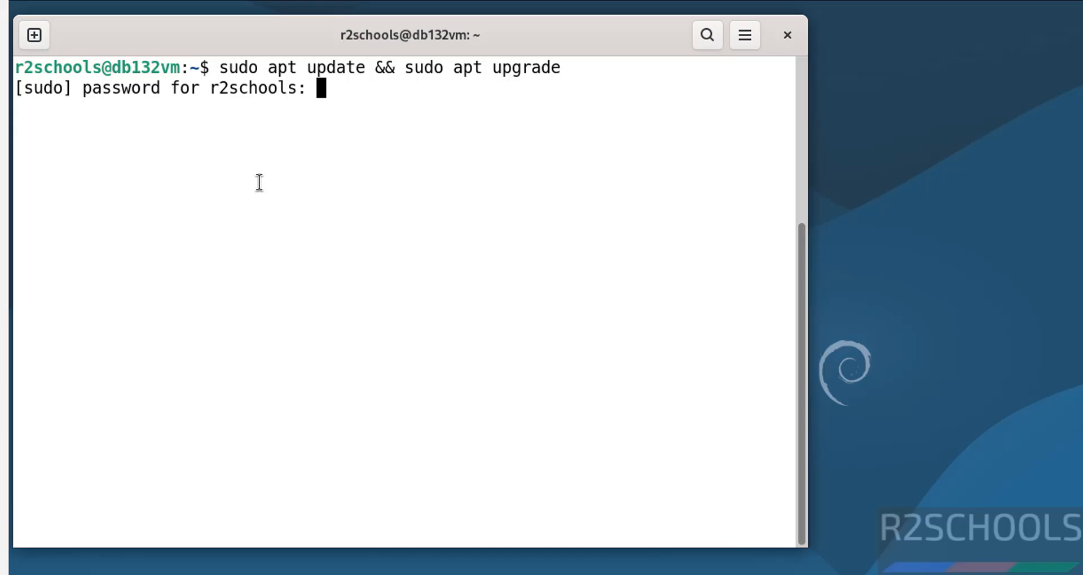
Submit the sudo password, then switch to root with su.
key(Return)
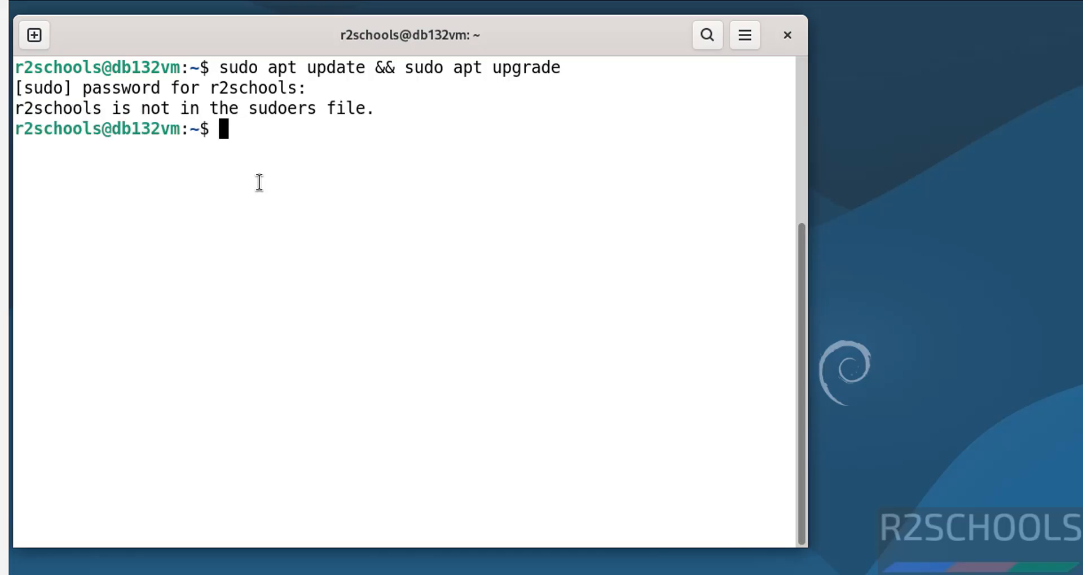
text(sud)
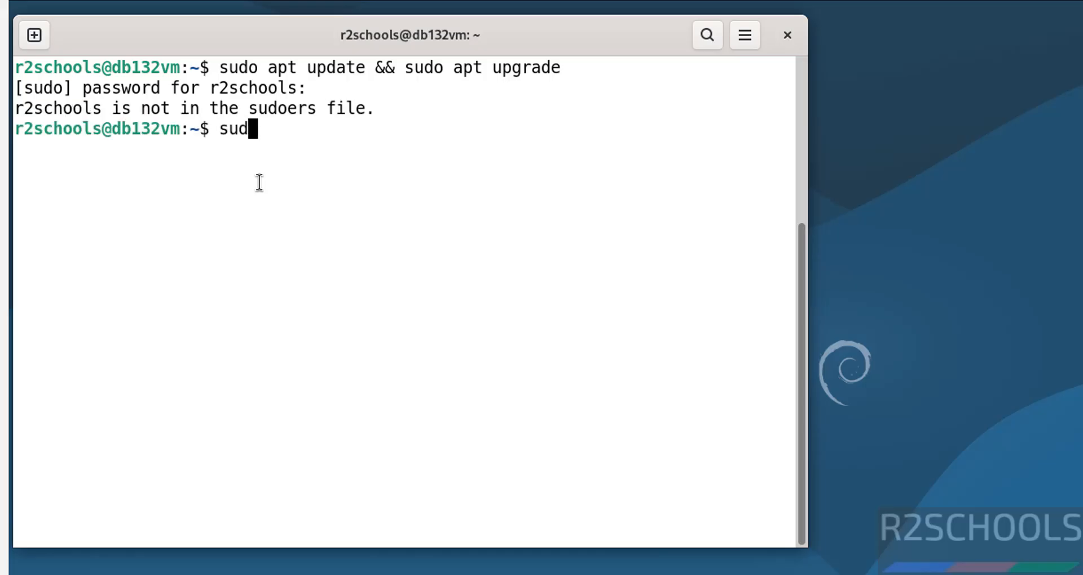
key(Return)
text(su)
key(Return)
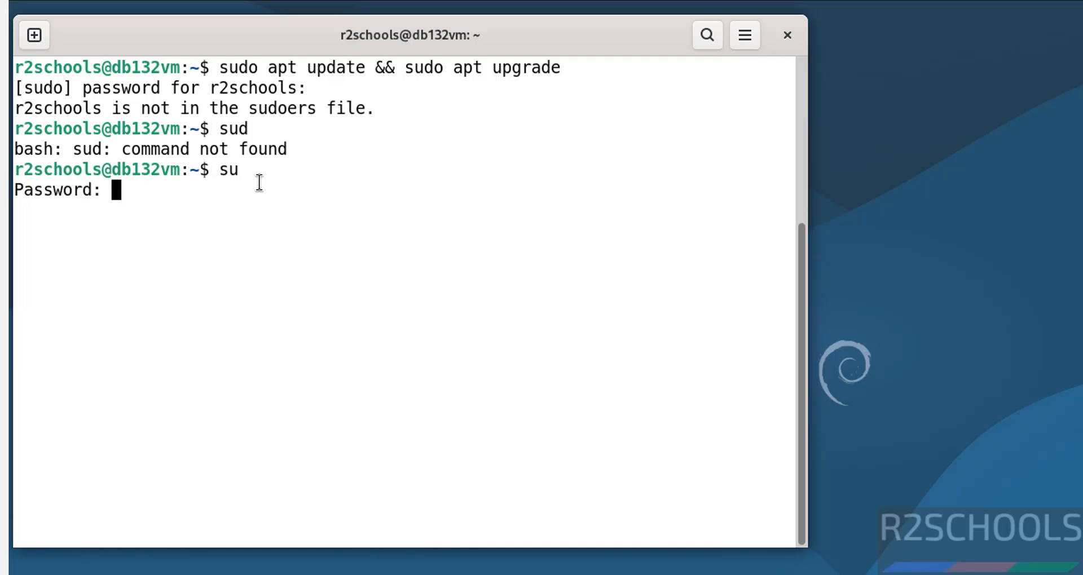
key(Return)
Run 'apt update && apt upgrade' as root.
text(so)
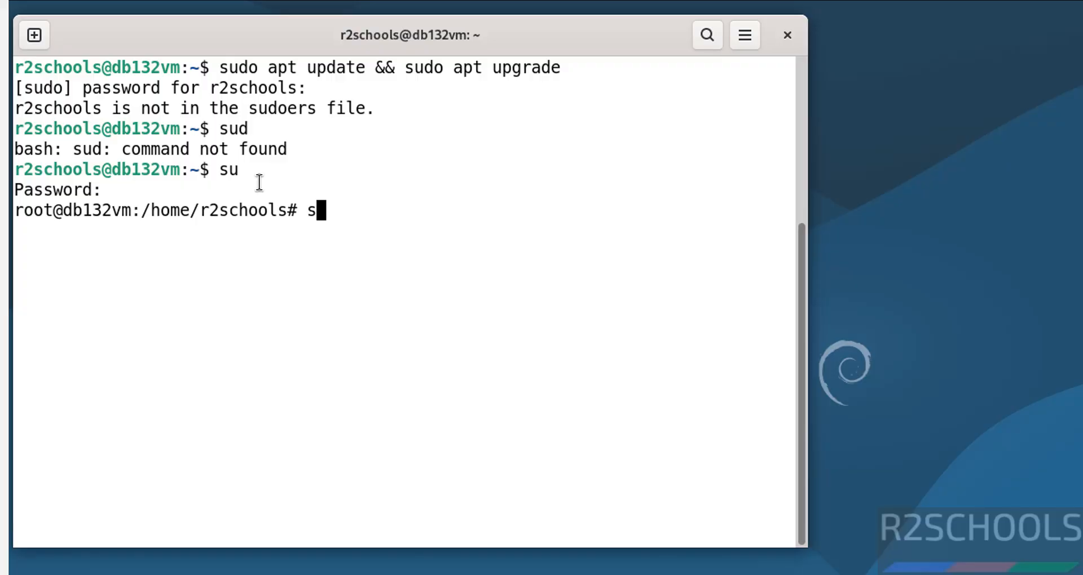
key(BackSpace)
key(BackSpace)
text(apt upd)
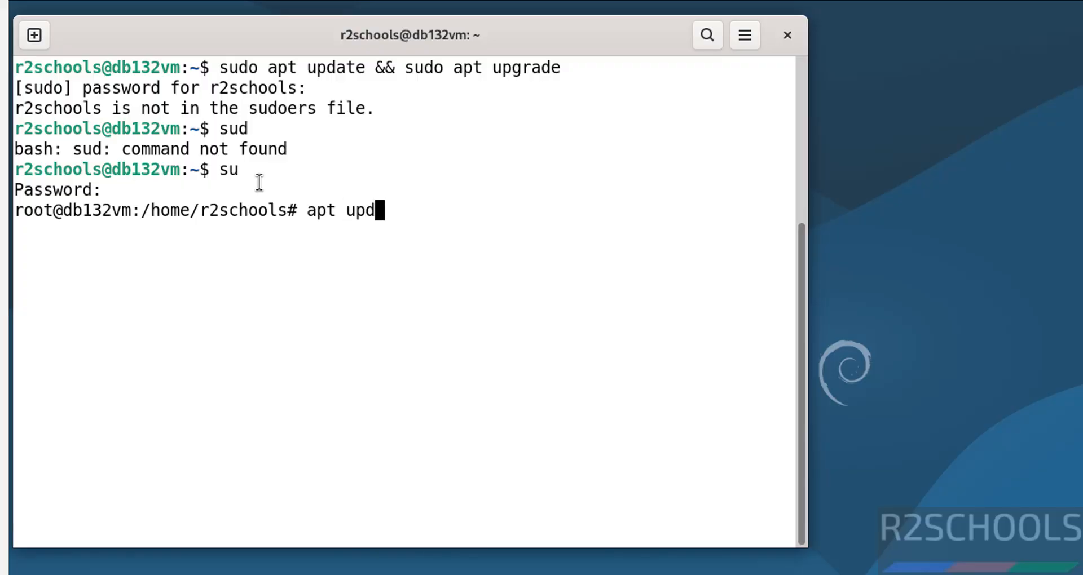
text(ate && sudo ap)
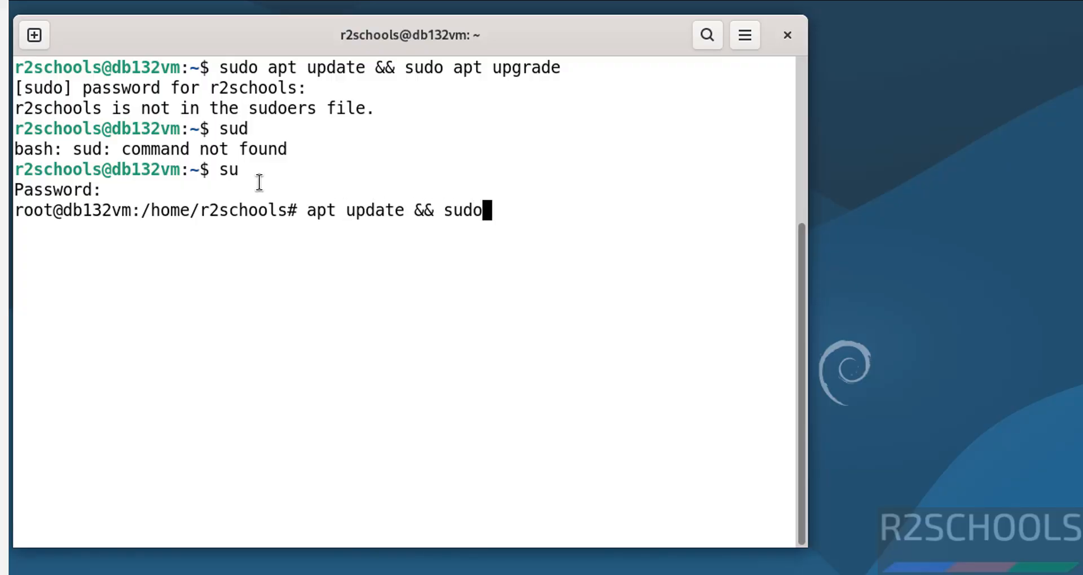
key(BackSpace)
key(BackSpace)
key(BackSpace)
key(BackSpace)
key(BackSpace)
key(BackSpace)
key(BackSpace)
text(pat up)
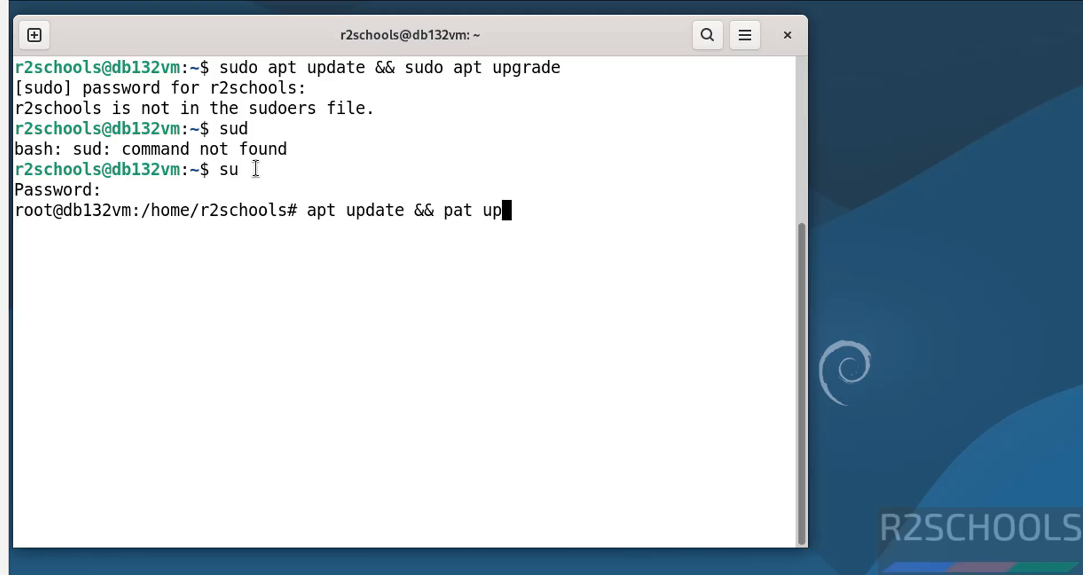
key(BackSpace)
key(BackSpace)
key(BackSpace)
key(BackSpace)
key(BackSpace)
key(BackSpace)
text(apt)
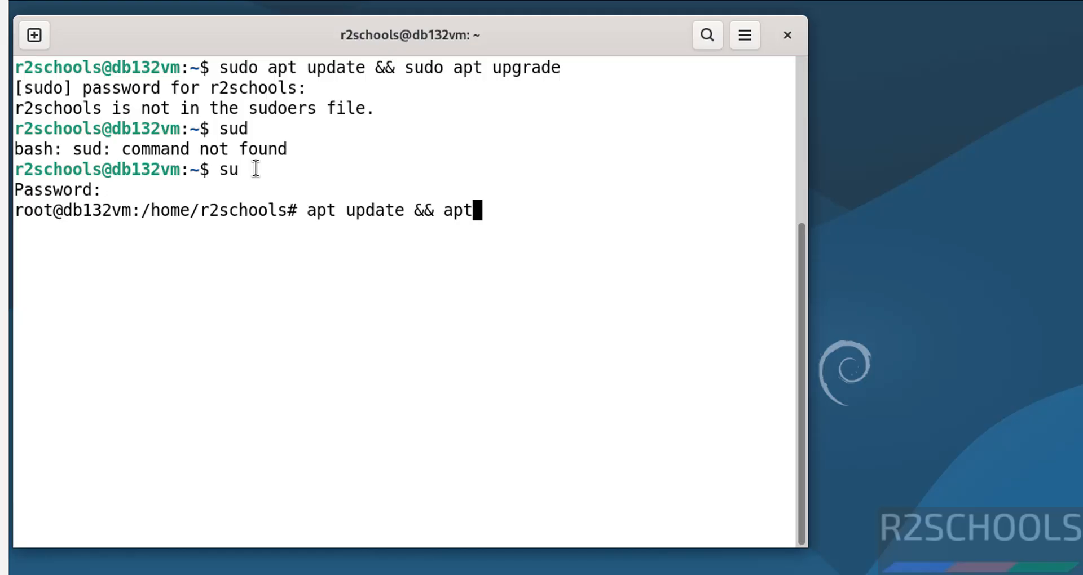
text( upgrade)
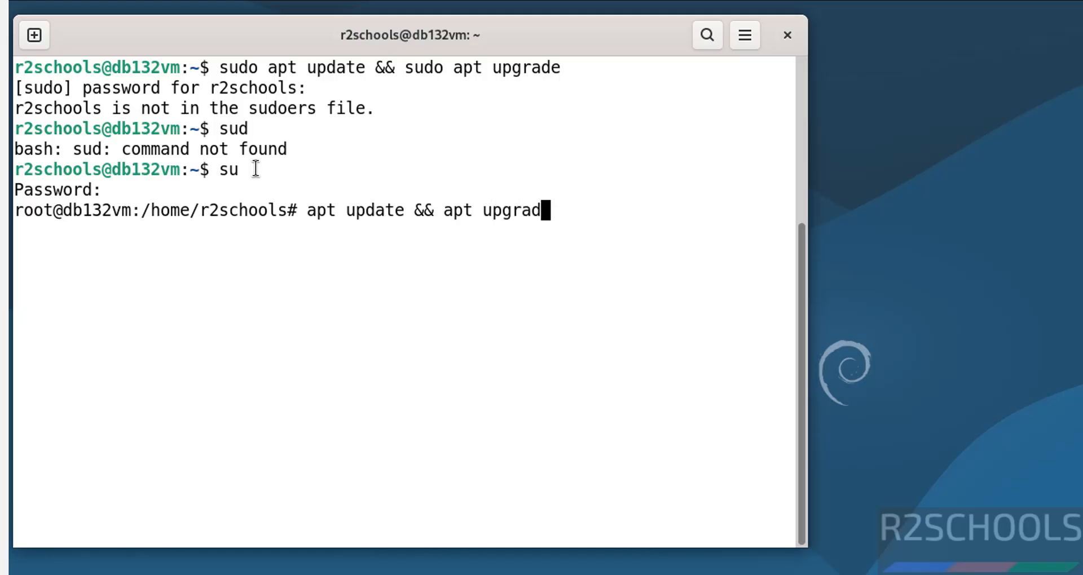
key(Return)
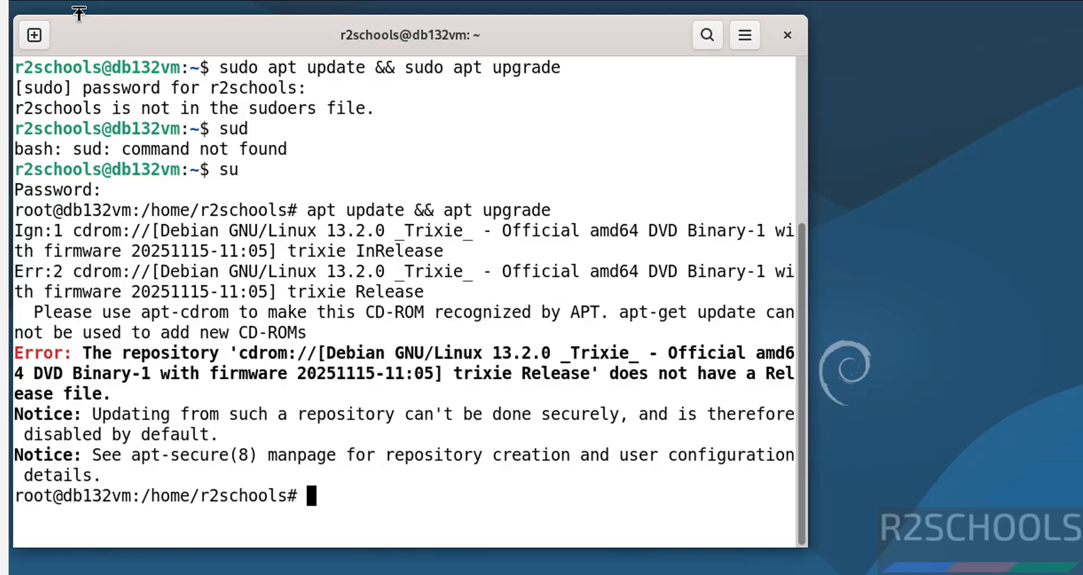
Highlight the cdrom repository error and bring up the Debian Wiki SourcesList page.
drag(83, 354, 130, 395)
click(44, 0)
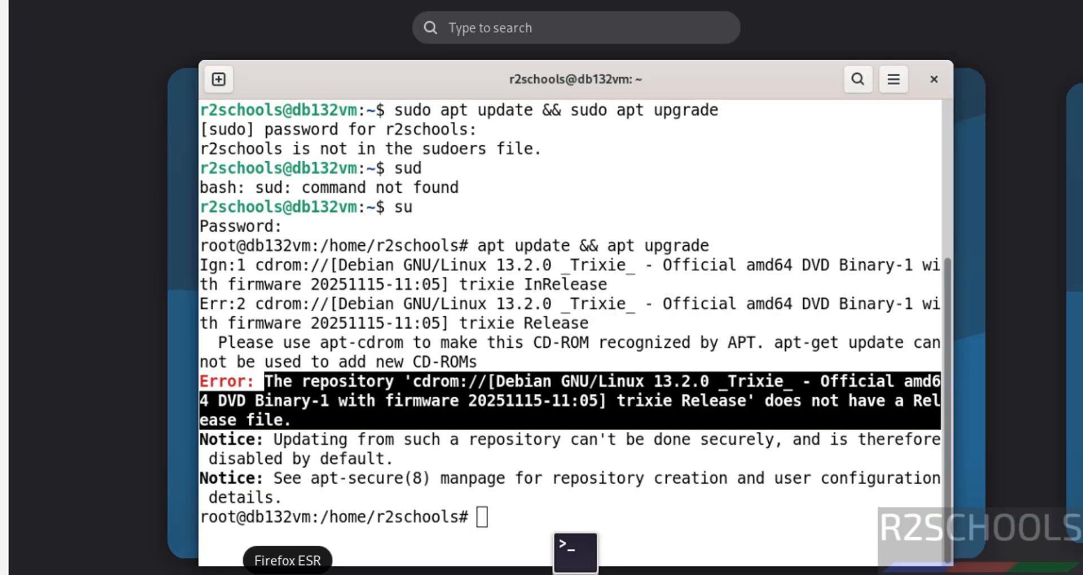
click(287, 570)
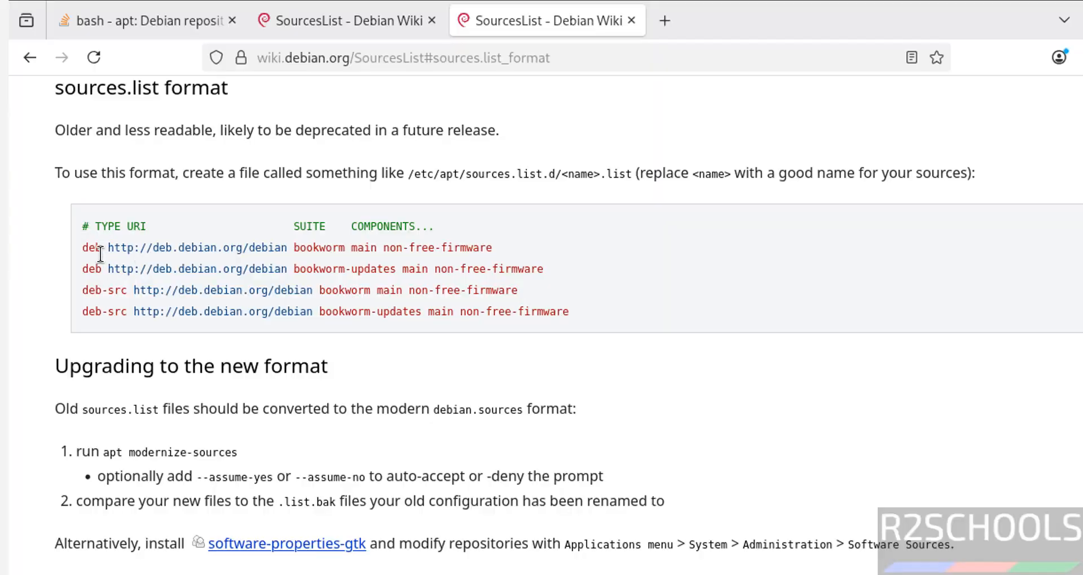
Back in the terminal, change into /etc/apt and list its contents.
key(alt+Tab)
text(cd )
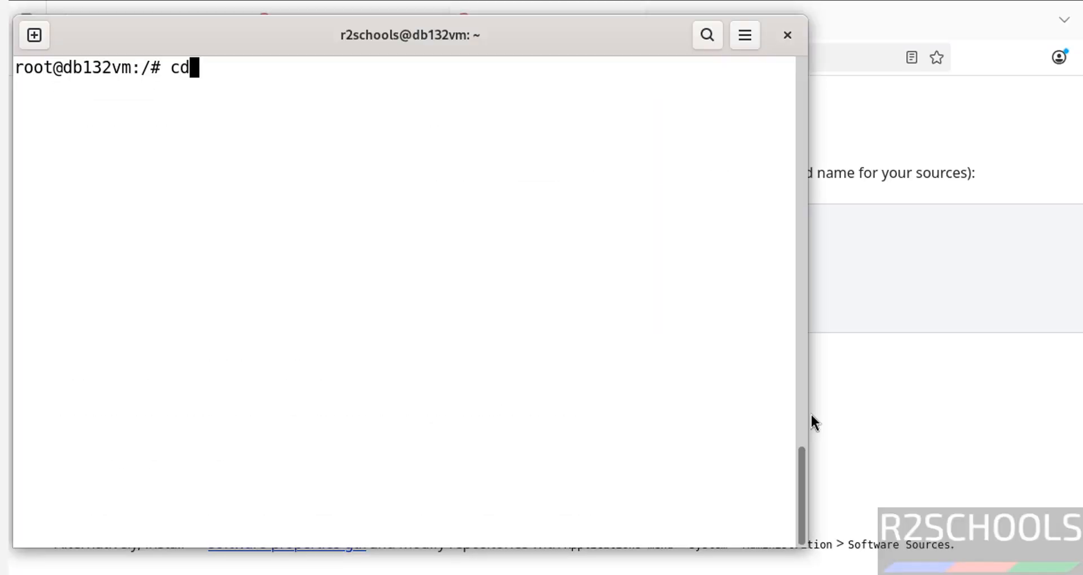
text(e/tc)
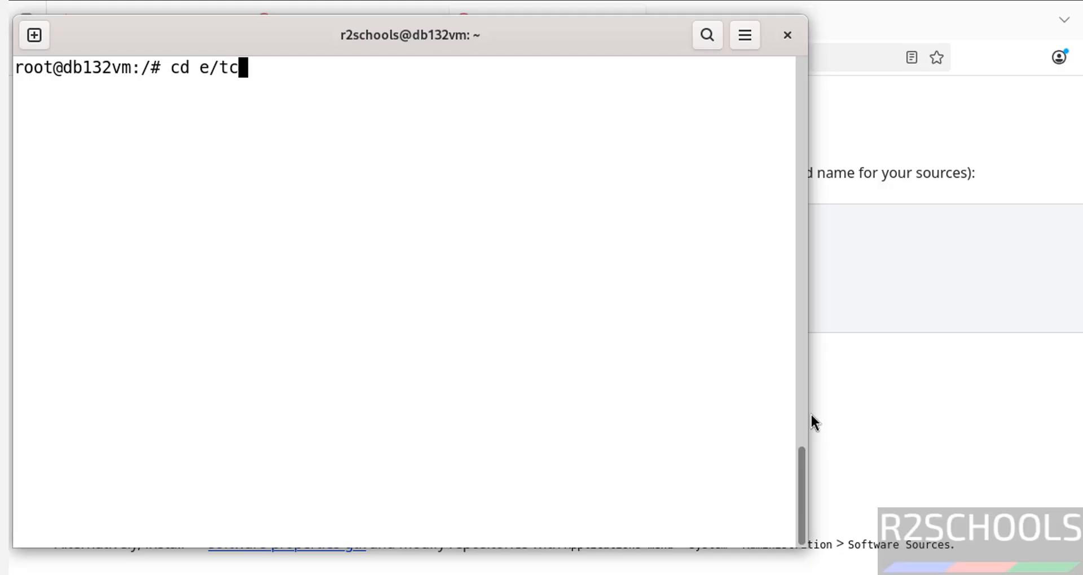
key(BackSpace)
key(BackSpace)
key(BackSpace)
key(BackSpace)
text(/etc/apt/)
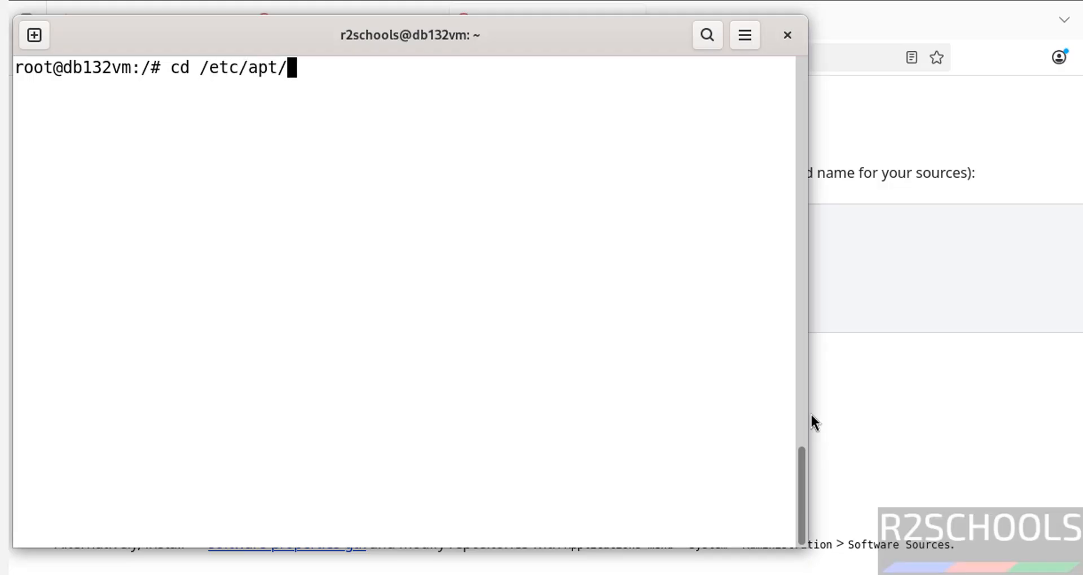
key(Return)
text(ls)
key(Return)
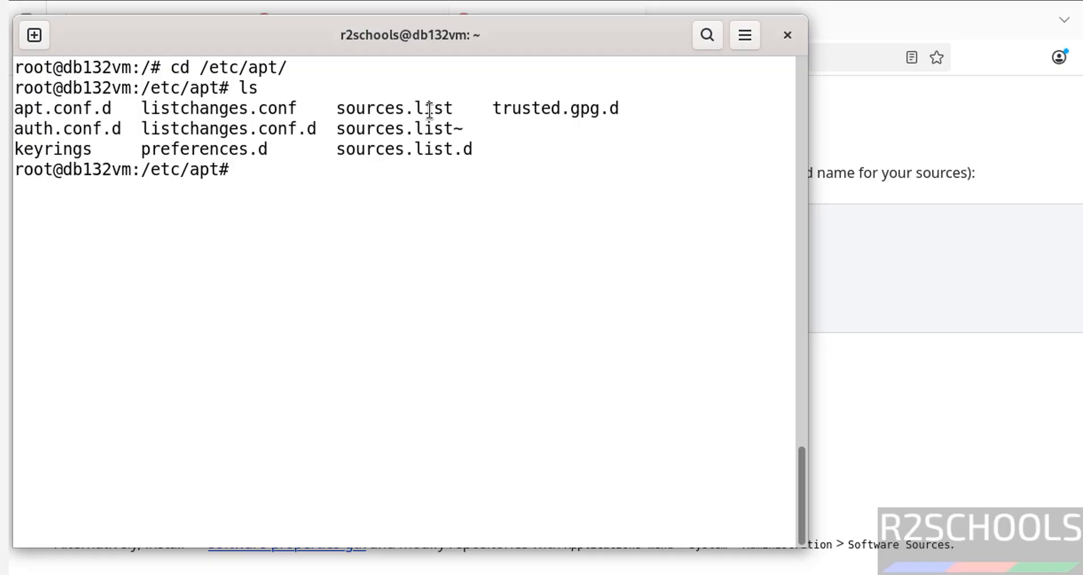
Print sources.list, then edit the recalled command into 'vi sources.list'.
text(more sourc)
key(Tab)
key(Return)
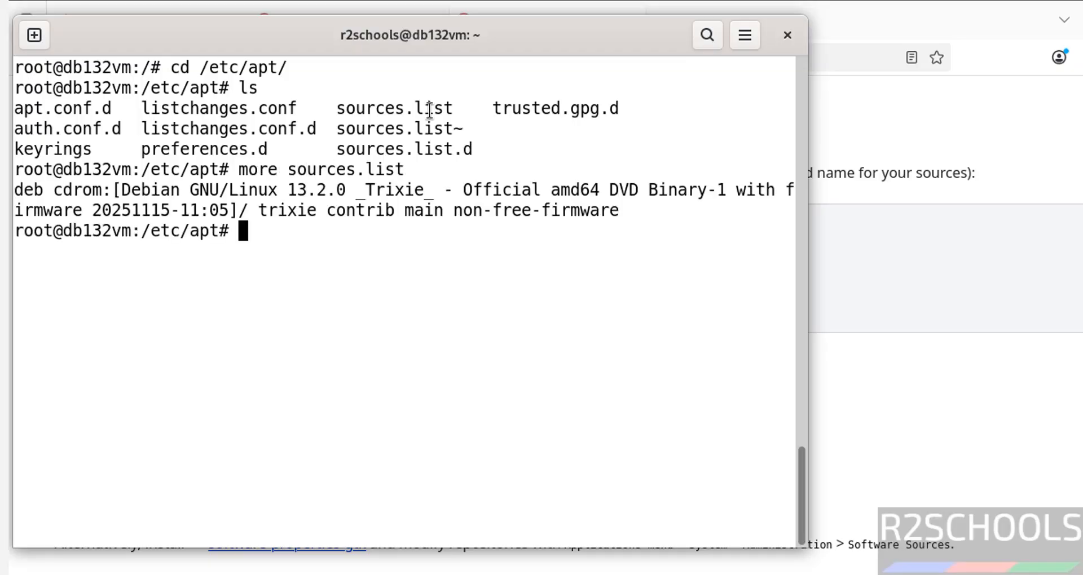
text(l)
key(BackSpace)
key(Up)
key(Home)
key(Delete)
key(Delete)
key(Delete)
key(Delete)
text(vi)
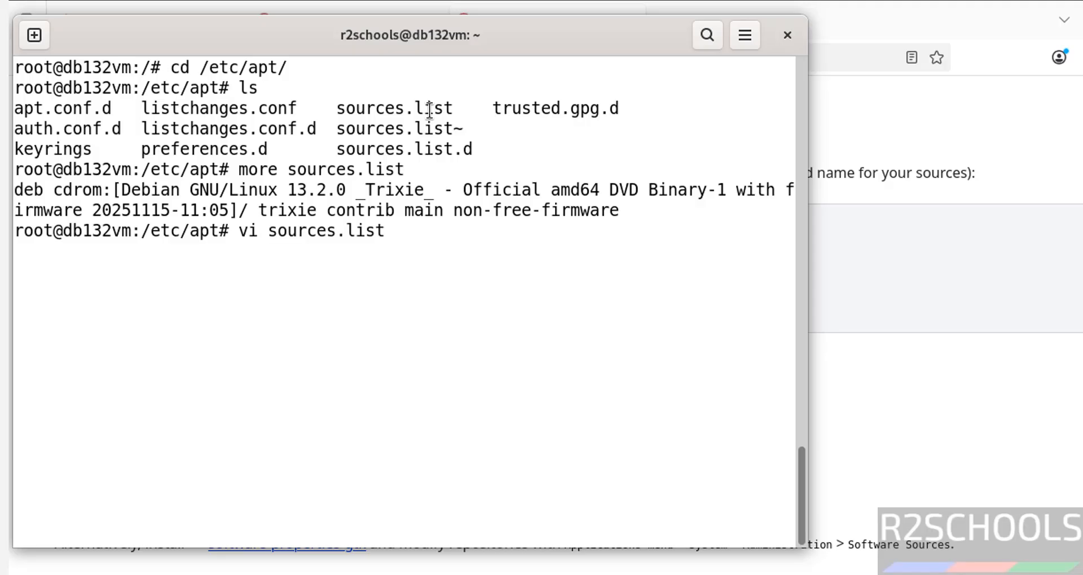
Open sources.list in vi, comment out the cdrom line and paste the two wiki deb lines.
key(Return)
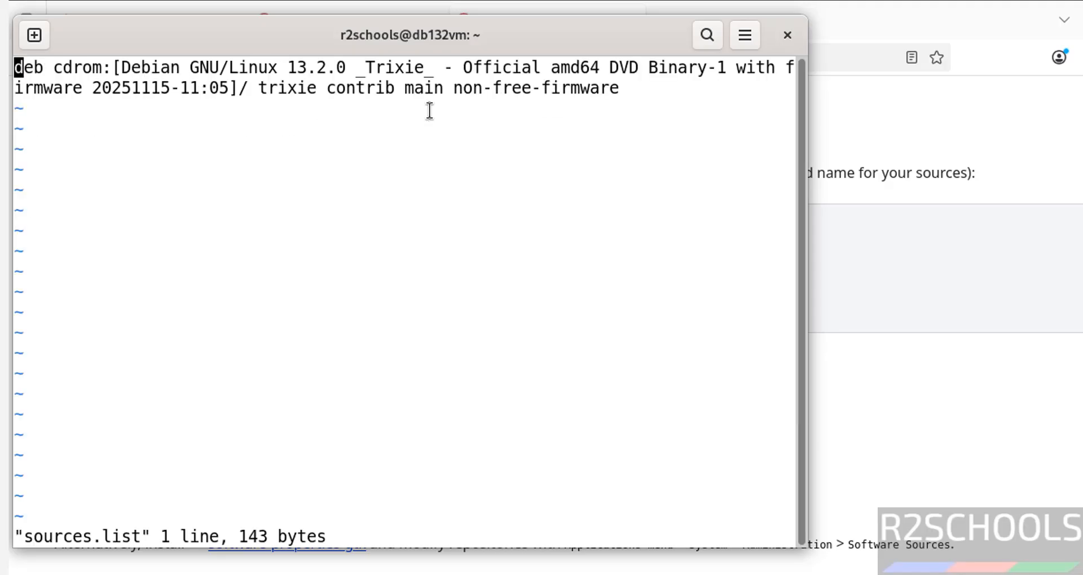
text(i#)
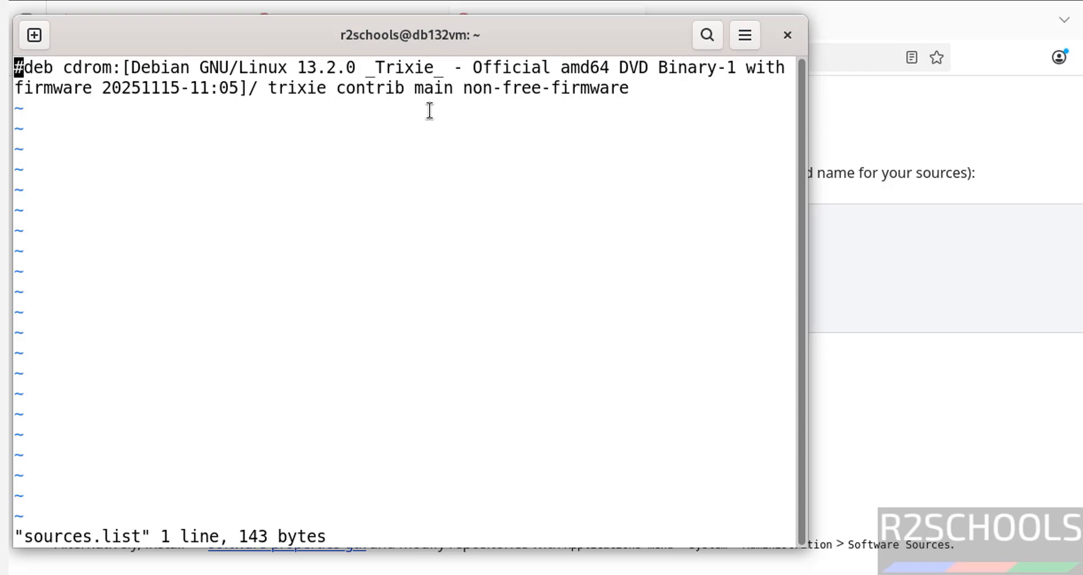
text(A)
key(Return)
key(alt+Tab)
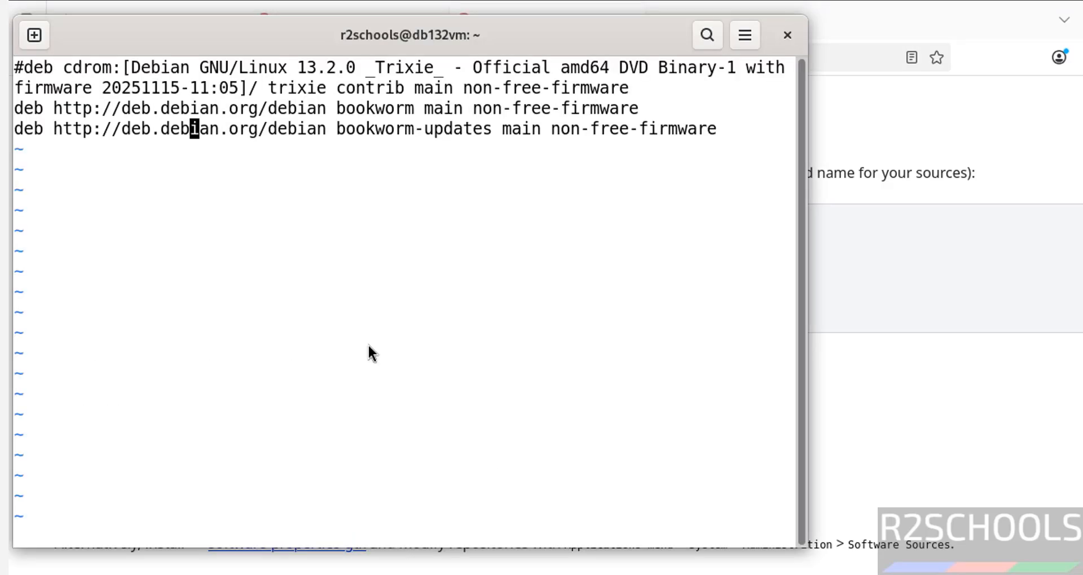
Replace bookworm with trixie on both deb lines and save with :wq!
key(Right)
key(Right)
key(Right)
key(Right)
key(Right)
key(Right)
key(Right)
key(Right)
key(Right)
key(Right)
key(Right)
key(Right)
key(Right)
key(Right)
key(Right)
key(Delete)
key(Delete)
key(Delete)
key(Delete)
key(Delete)
key(Delete)
key(Delete)
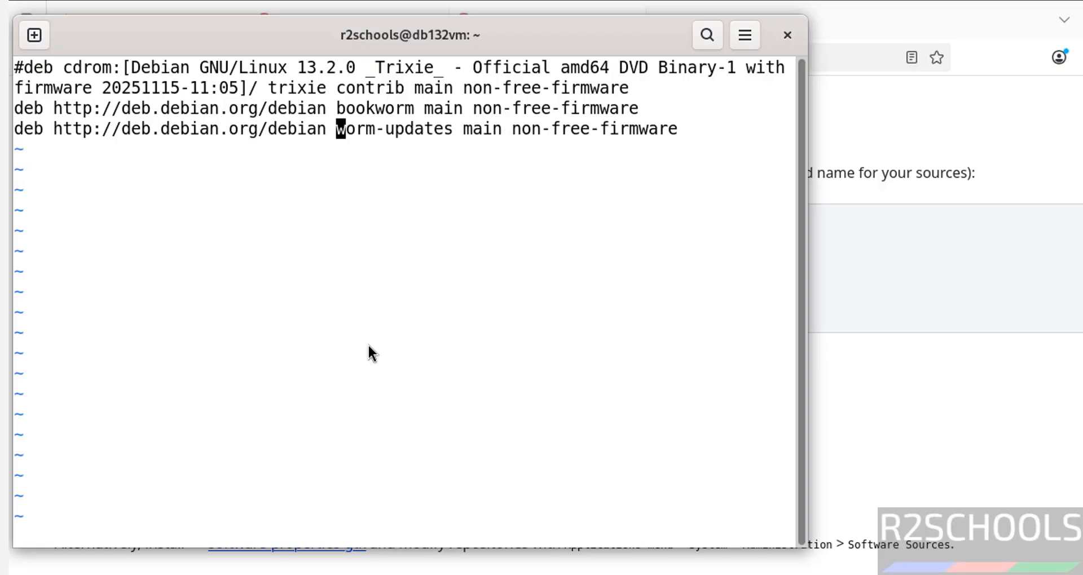
key(Delete)
text(trixie)
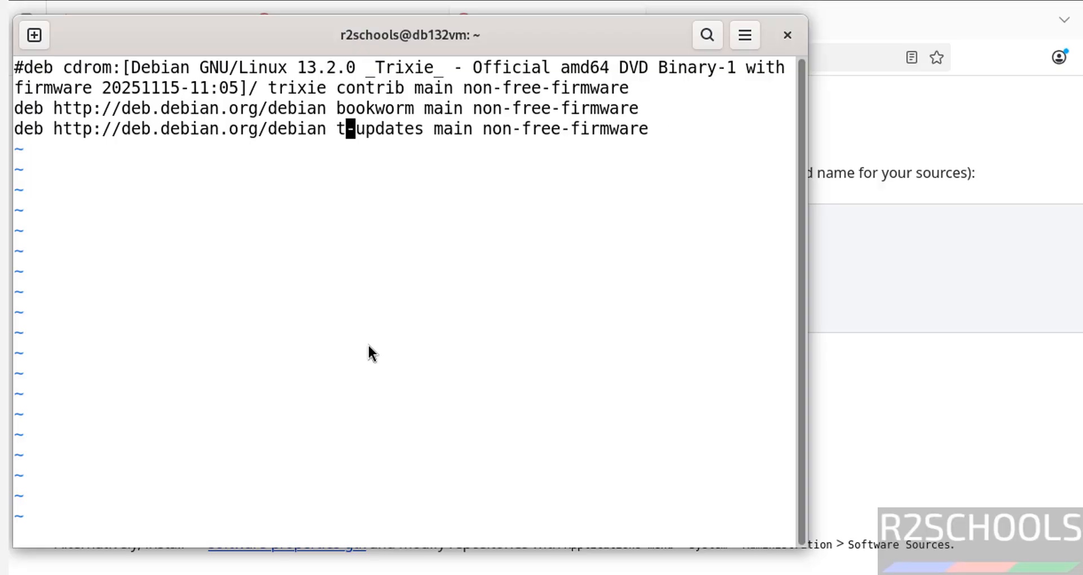
key(Escape)
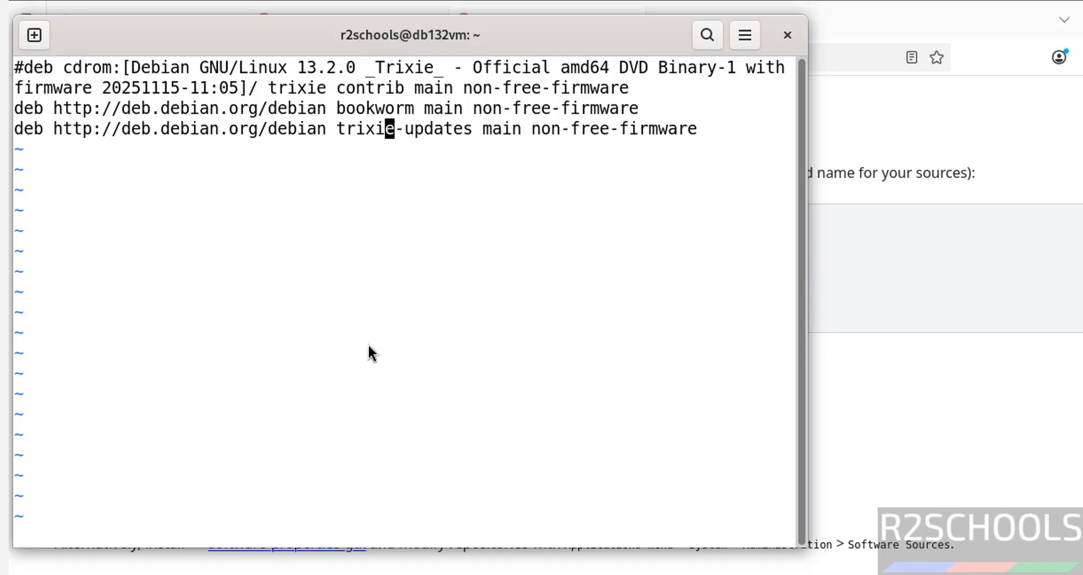
key(Up)
key(Left)
key(Left)
key(Left)
key(Left)
key(Left)
key(Delete)
key(Delete)
key(Delete)
key(Delete)
key(Delete)
key(Delete)
key(Delete)
key(Delete)
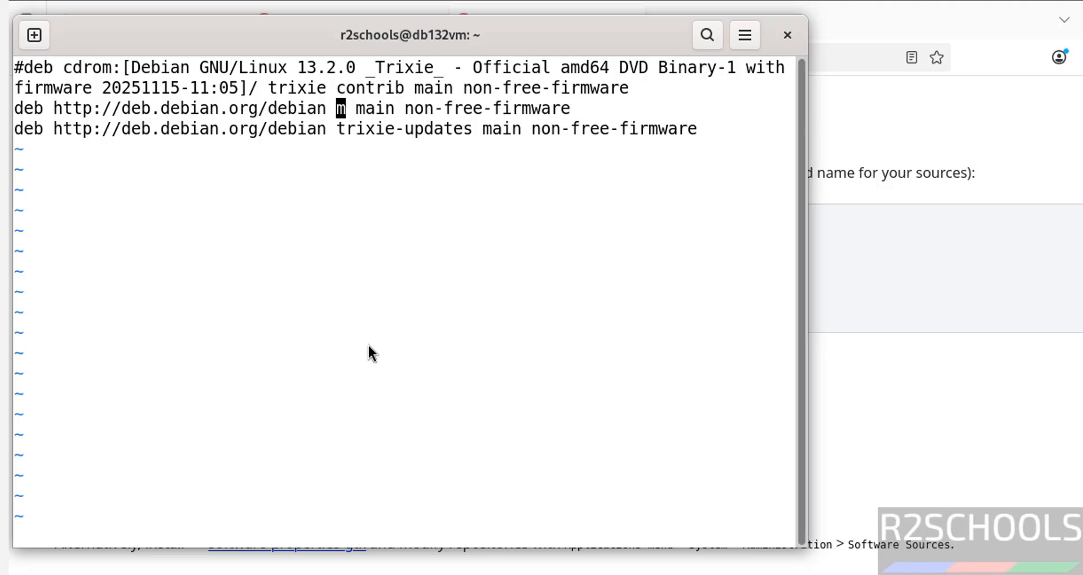
text(trixie)
key(Escape)
text(:wq!)
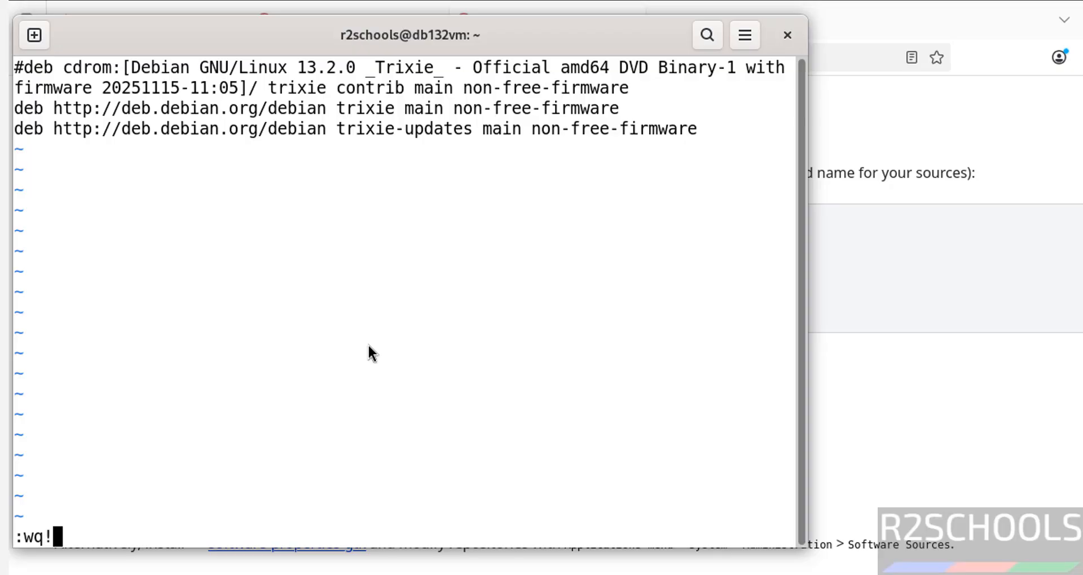
key(Return)
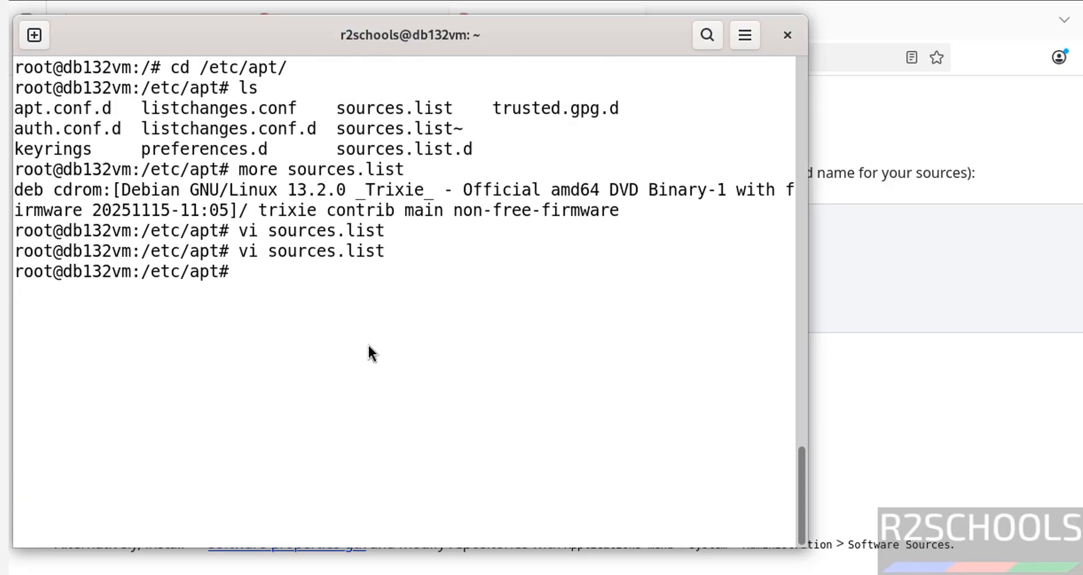
Run 'apt update && apt upgrade' as root to fetch trixie package lists from deb.debian.org.
text(sudo)
key(BackSpace)
key(BackSpace)
key(BackSpace)
key(BackSpace)
key(BackSpace)
text(apt upd)
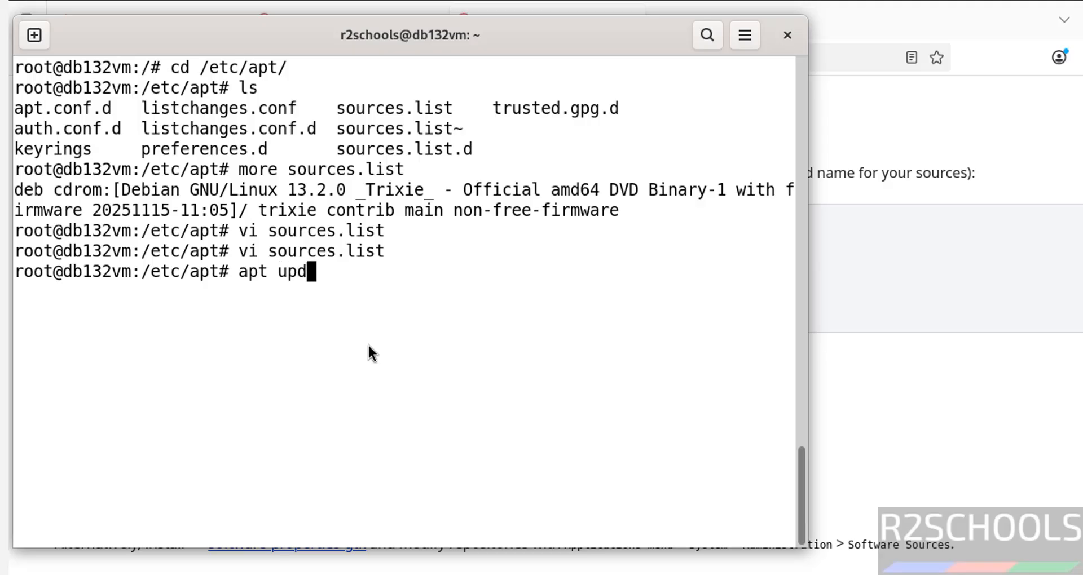
text(ate && apt up)
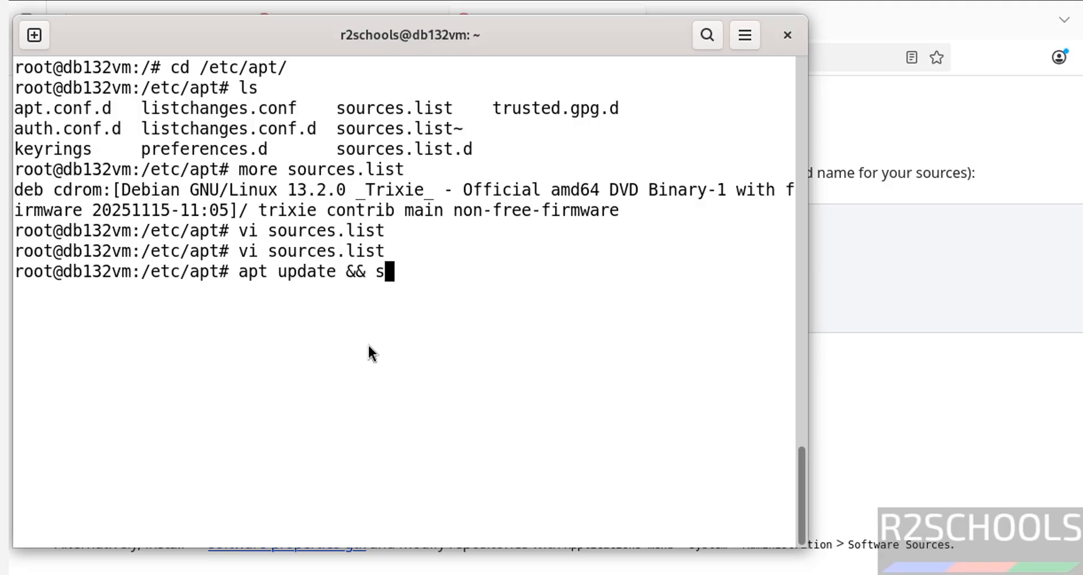
text(grade)
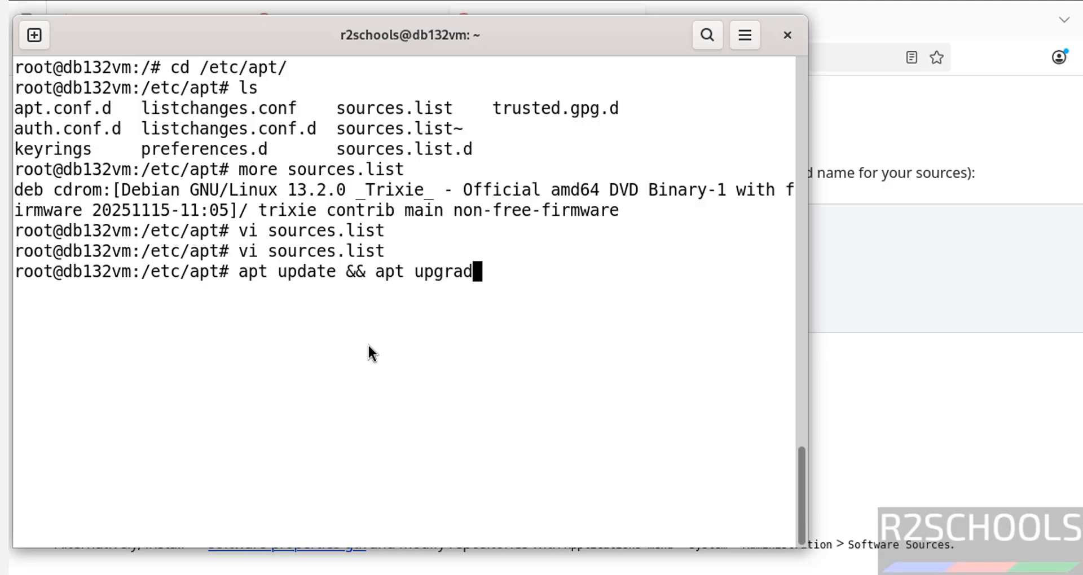
key(Return)
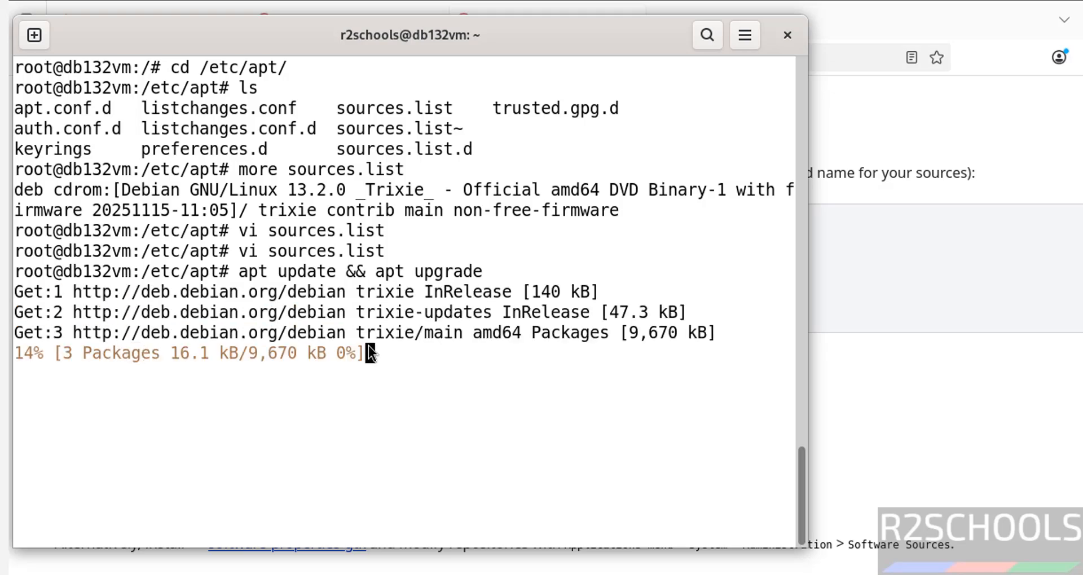